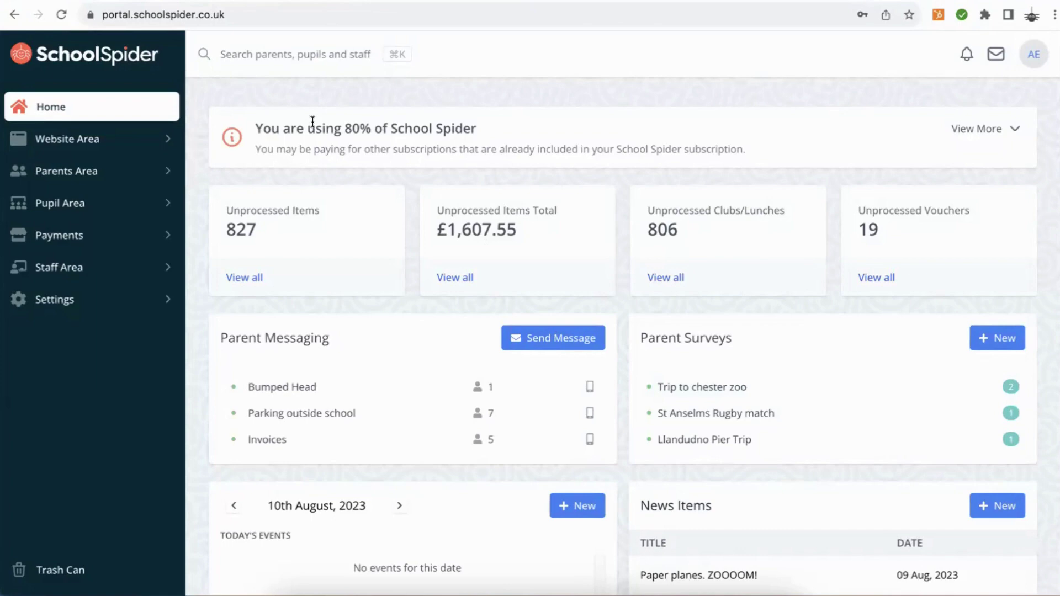
- Start a new message in Parent Messaging and open its recipient selection
left_click(84, 171)
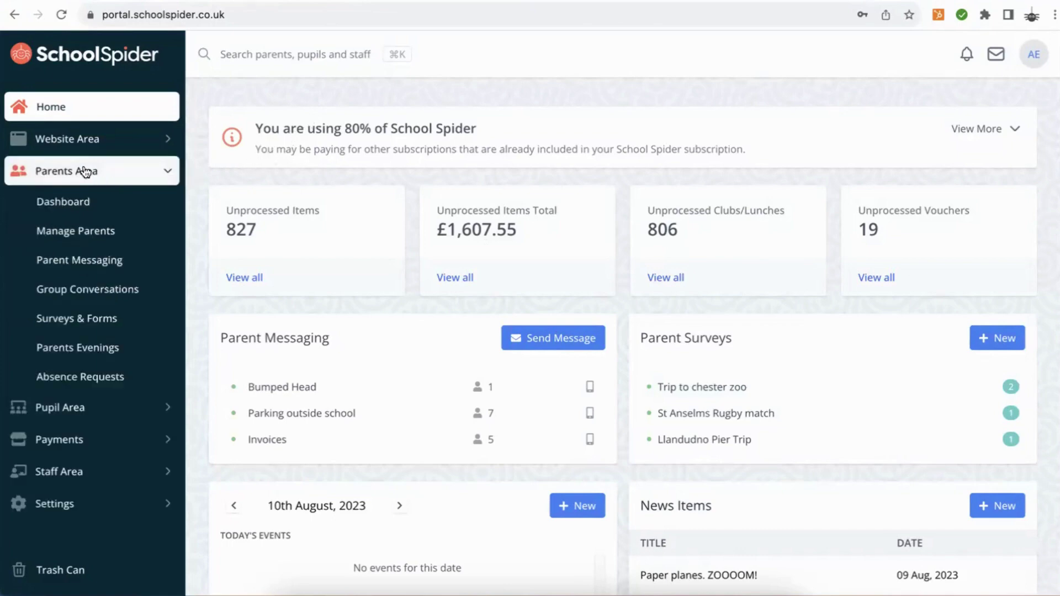
left_click(44, 262)
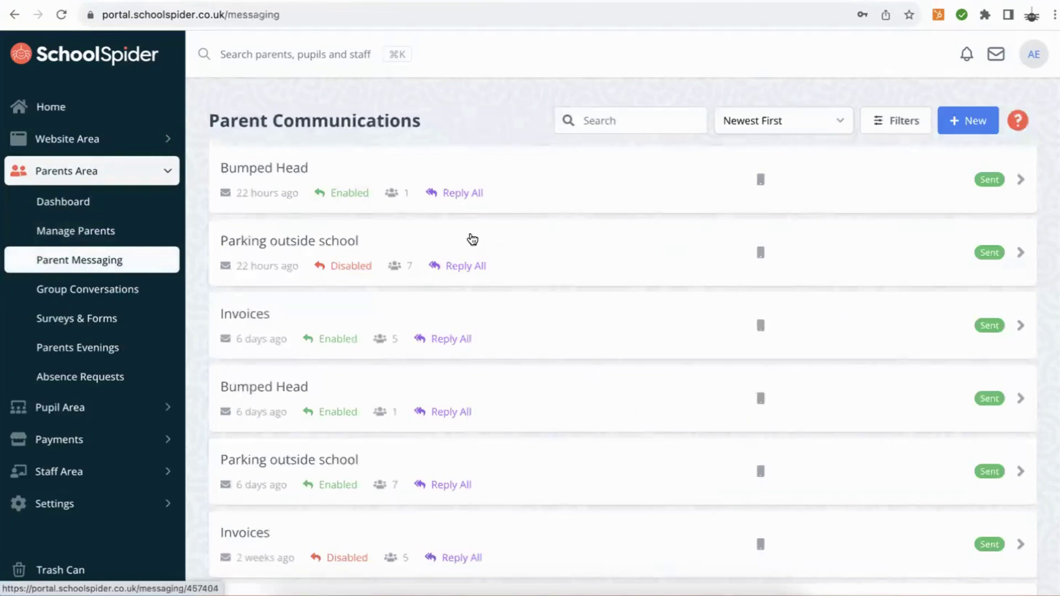
left_click(969, 125)
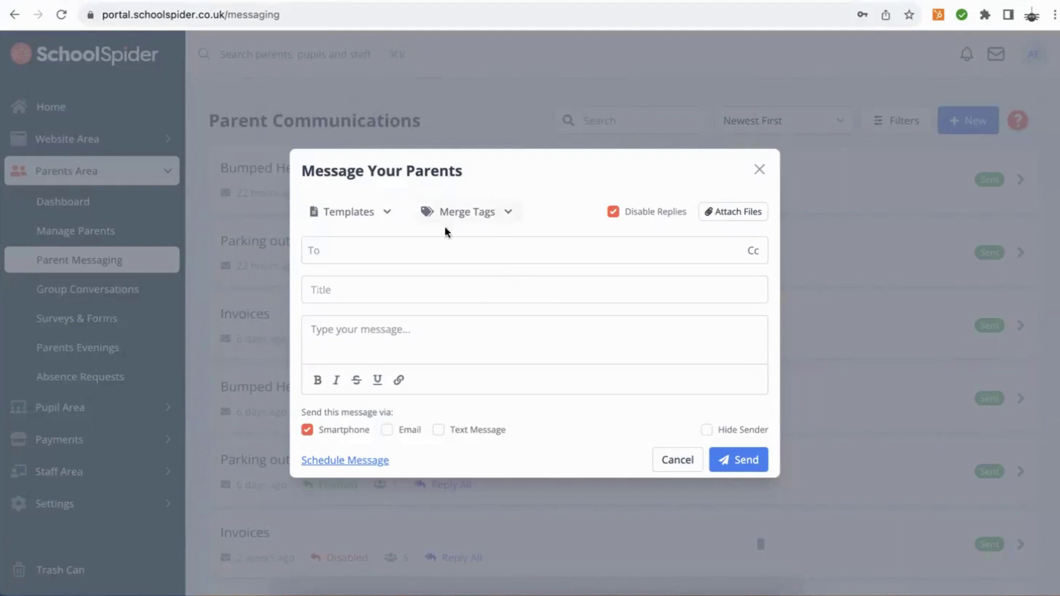
left_click(352, 250)
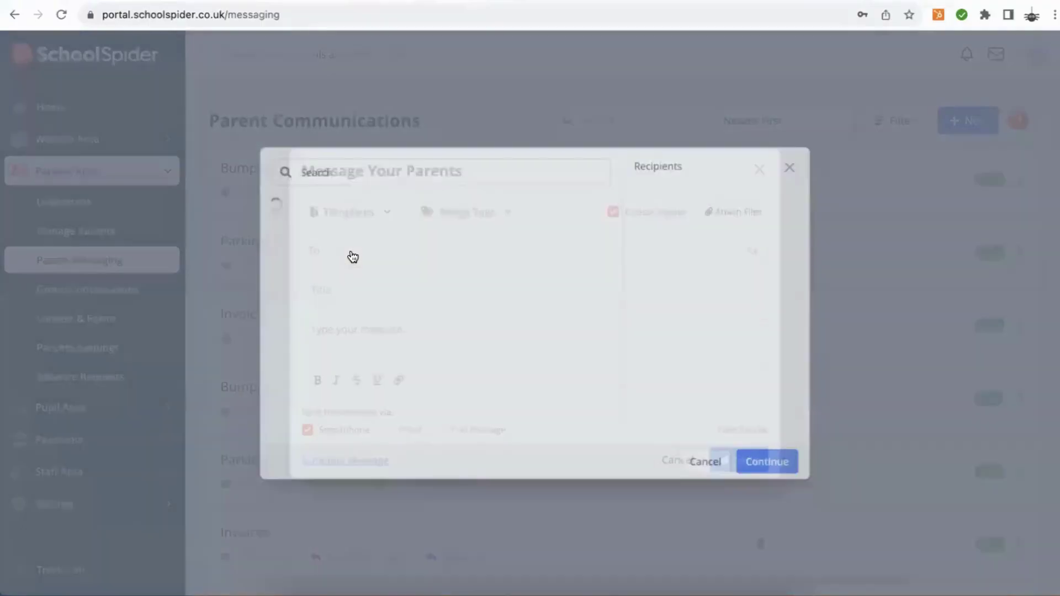
- Examine the available recipient groups, the pupils within Year 2 and the guardian linked to the first pupil
scroll(397, 313, "down", 1)
scroll(398, 312, "down", 1)
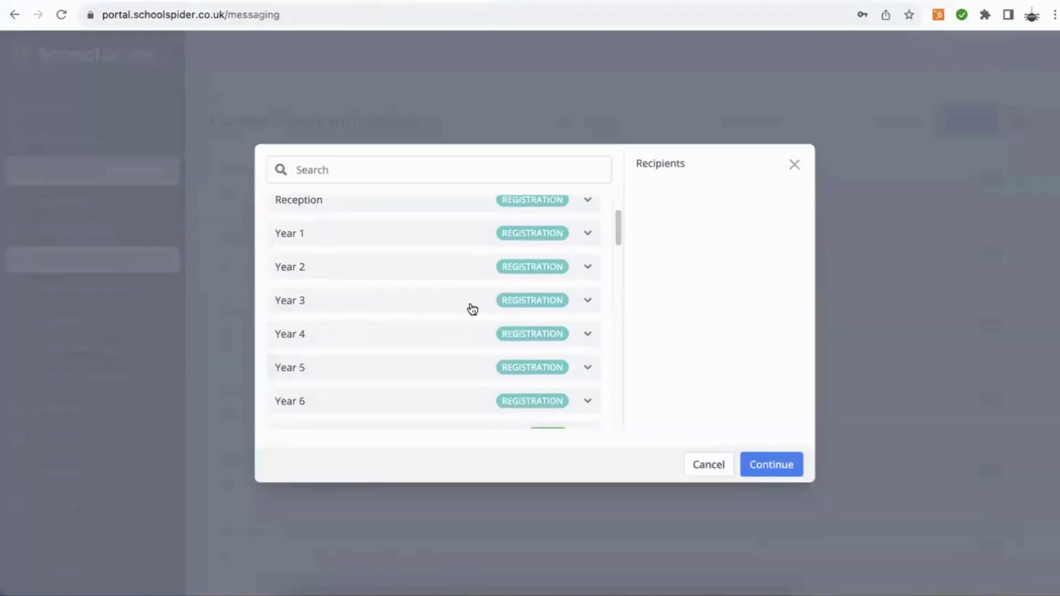
scroll(409, 309, "up", 2)
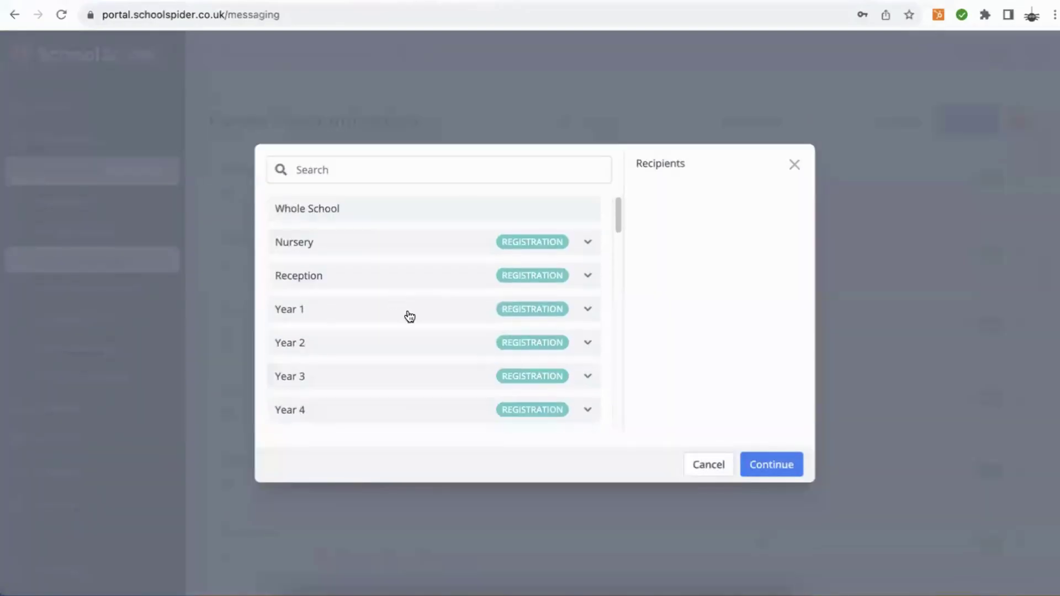
scroll(409, 314, "down", 7)
scroll(410, 314, "up", 8)
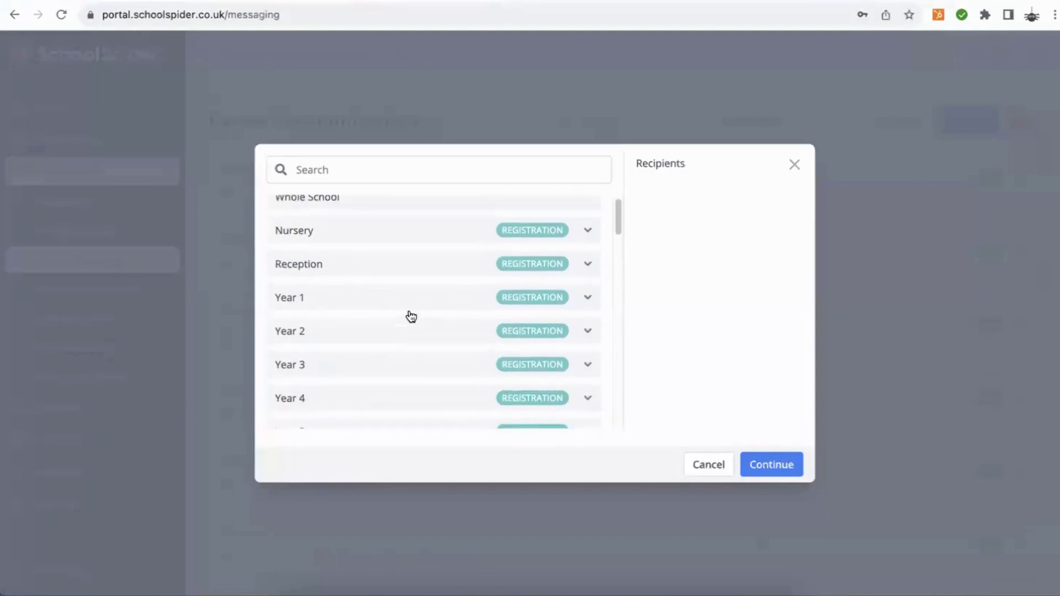
left_click(588, 343)
scroll(439, 331, "down", 3)
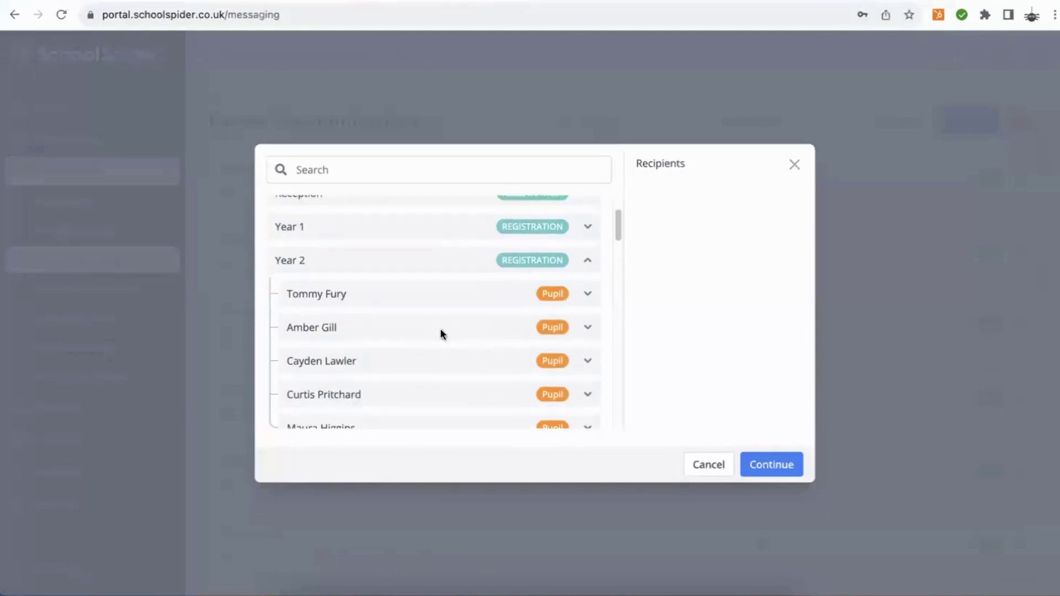
left_click(586, 283)
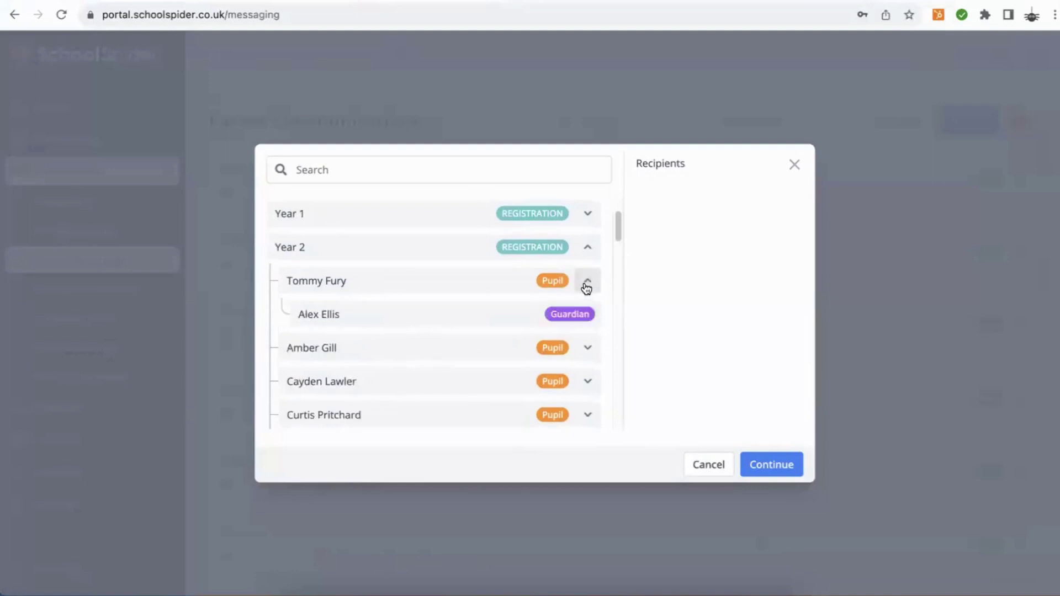
left_click(589, 281)
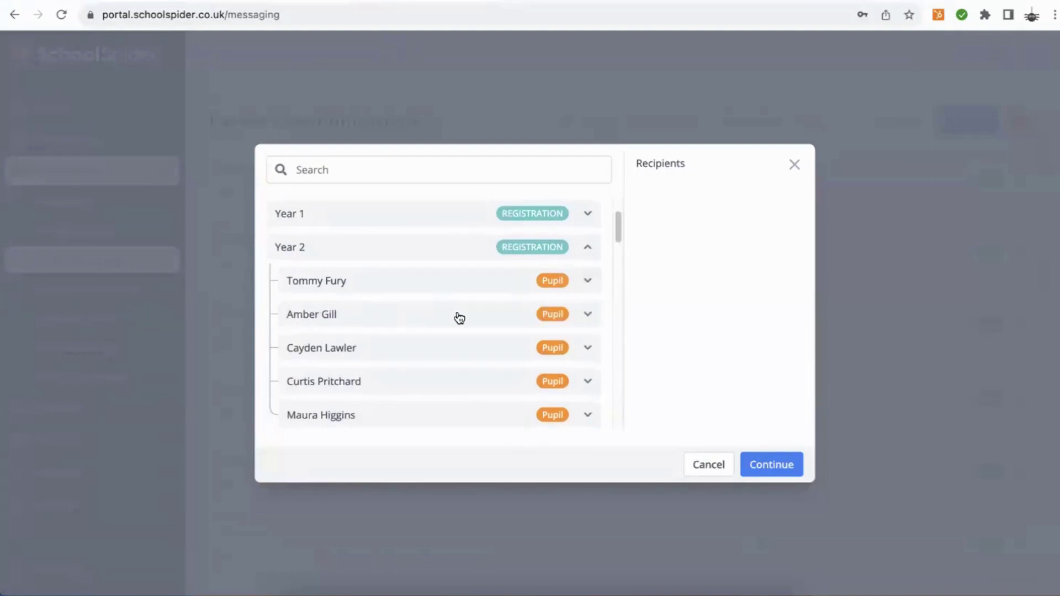
- Add the first three Year 2 pupils individually as recipients and remove all three again
left_click(383, 357)
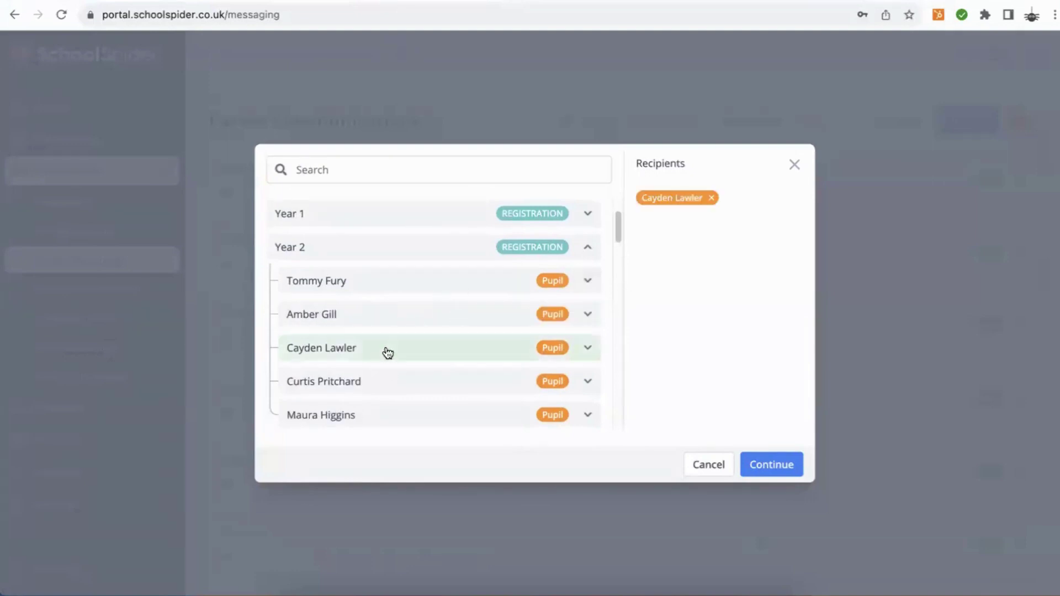
left_click(379, 287)
left_click(374, 317)
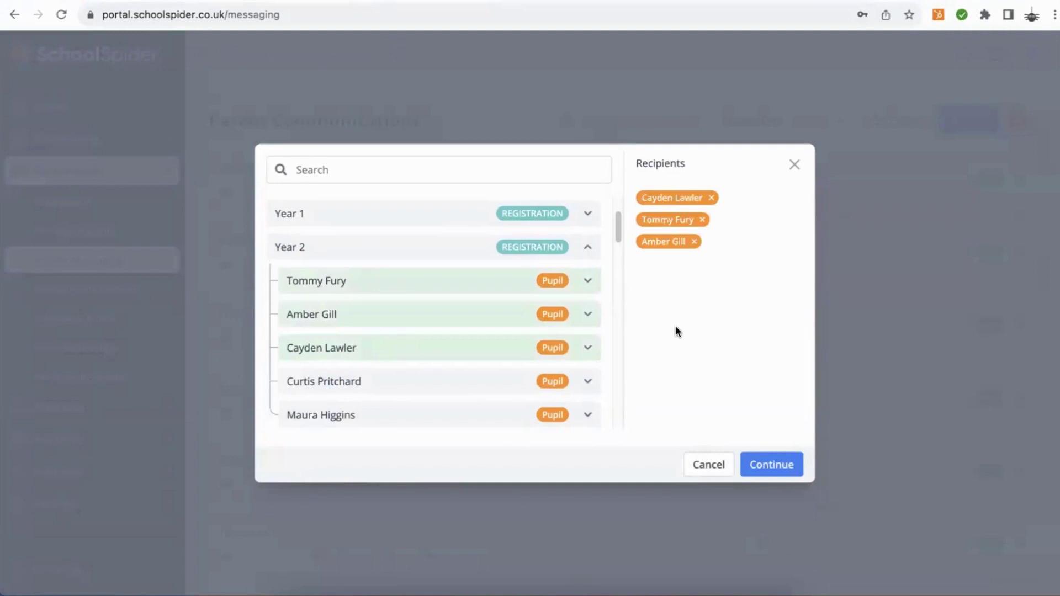
left_click(693, 242)
left_click(702, 219)
left_click(711, 198)
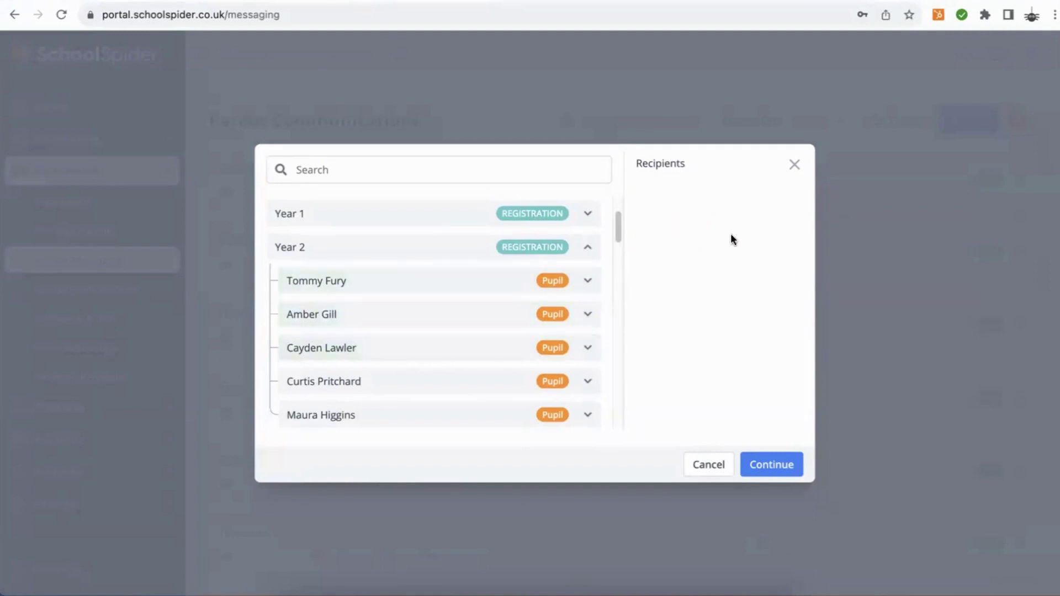
- Set the whole Year 2 group as recipient and title the message "Late back from Chester trip"
left_click(319, 255)
left_click(751, 462)
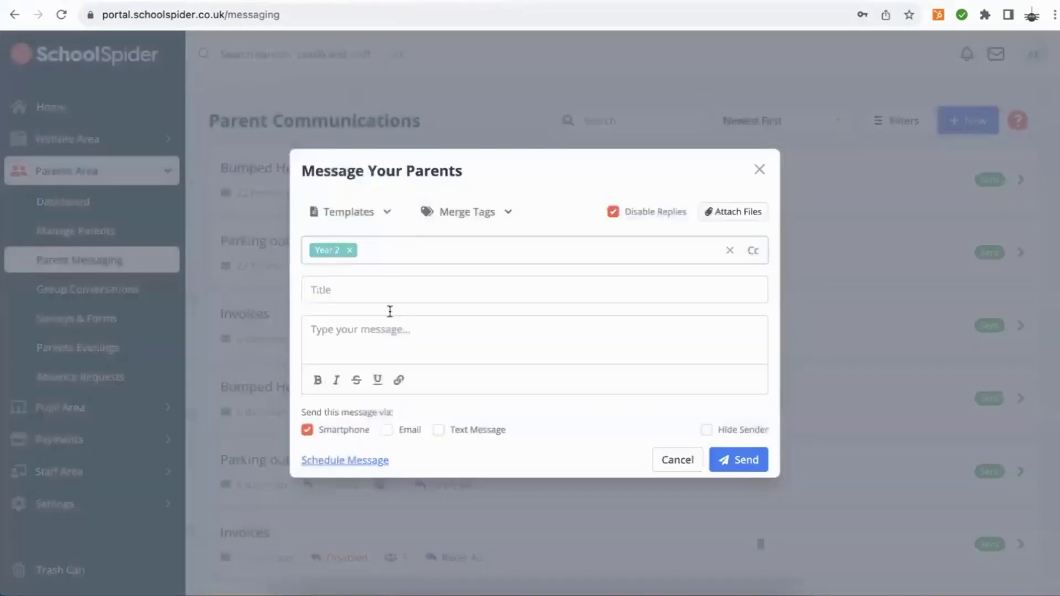
left_click(431, 298)
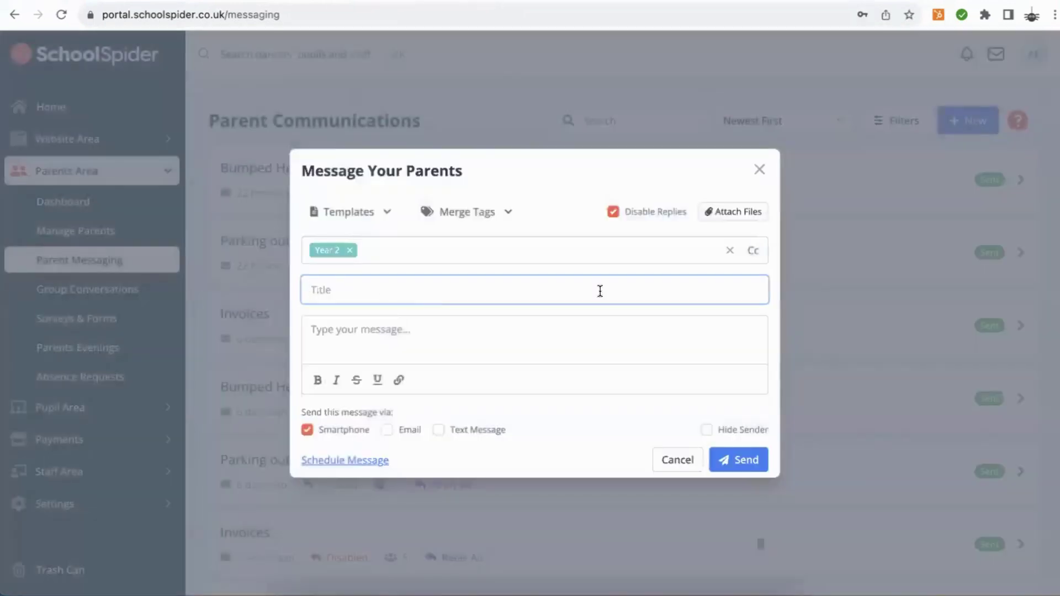
type("Late back from Ch")
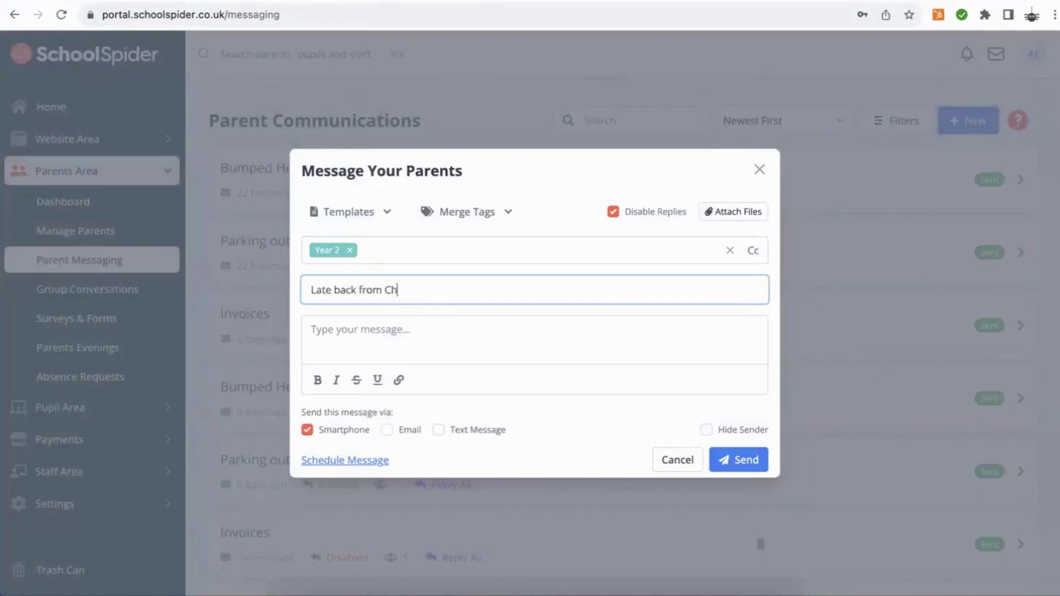
type("ester trip")
- Write the message body "We are running 30 mins late on our return from Chester. Please arrange pickup for 5.15pm."
left_click(581, 336)
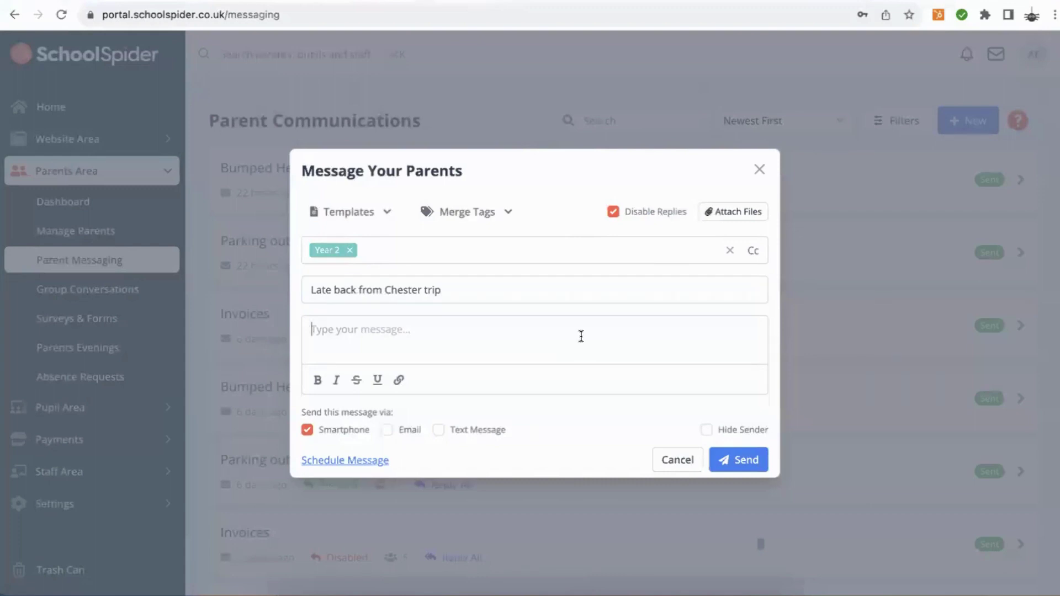
type("We a")
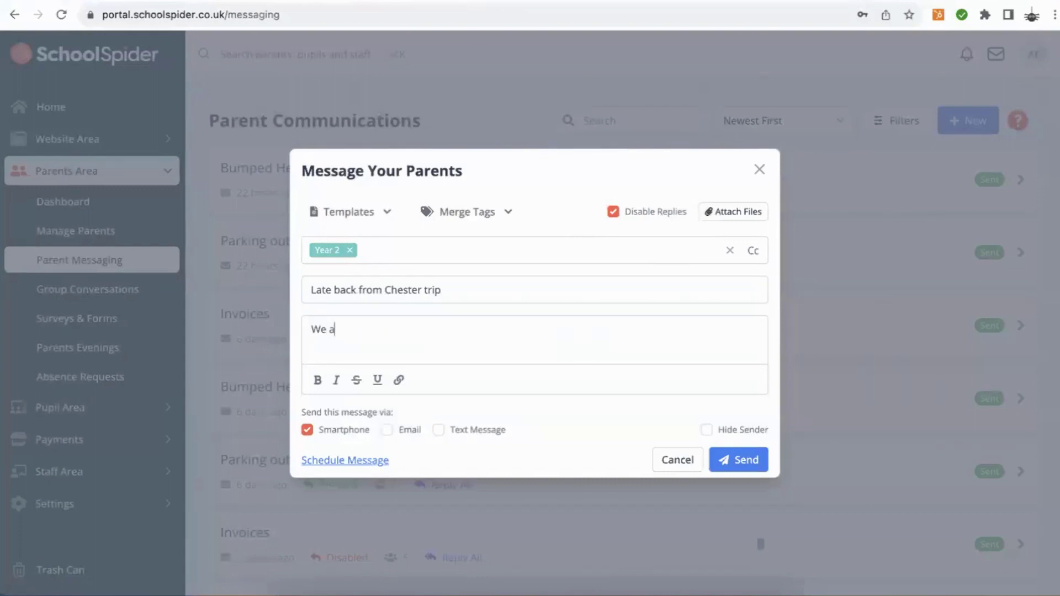
type("re running 30 mins late")
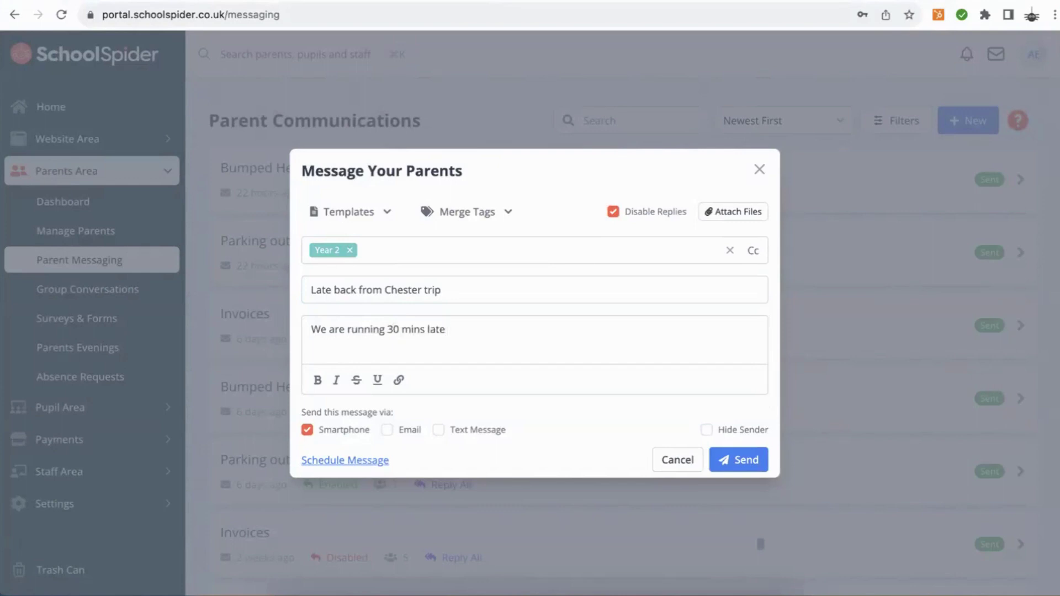
type(" on our return from XChr")
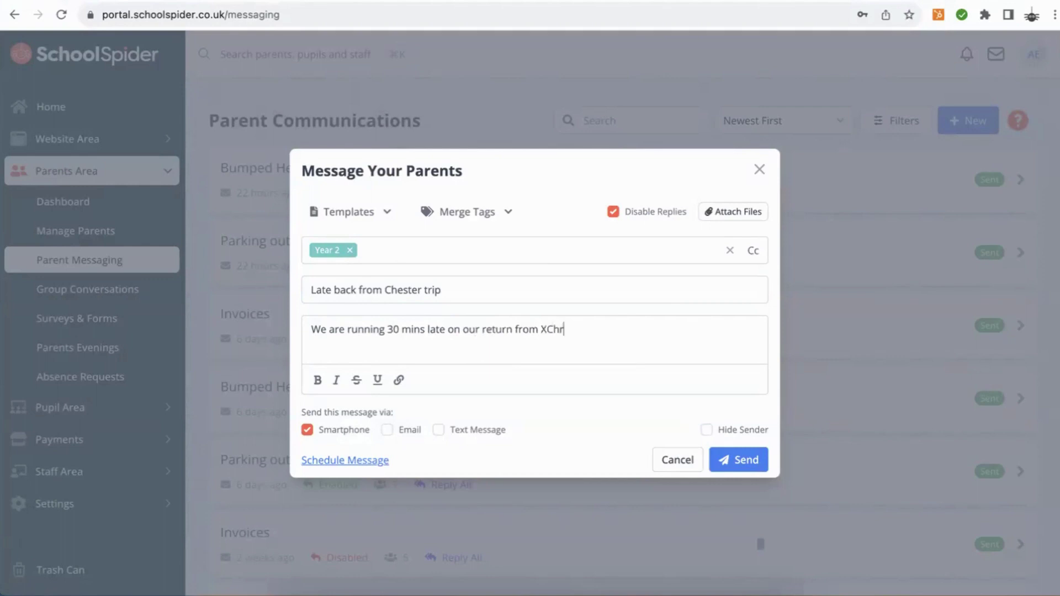
key("BackSpace")
type("es")
key("BackSpace")
key("BackSpace")
key("BackSpace")
key("BackSpace")
key("BackSpace")
type("Chester. Please arrange pickup ")
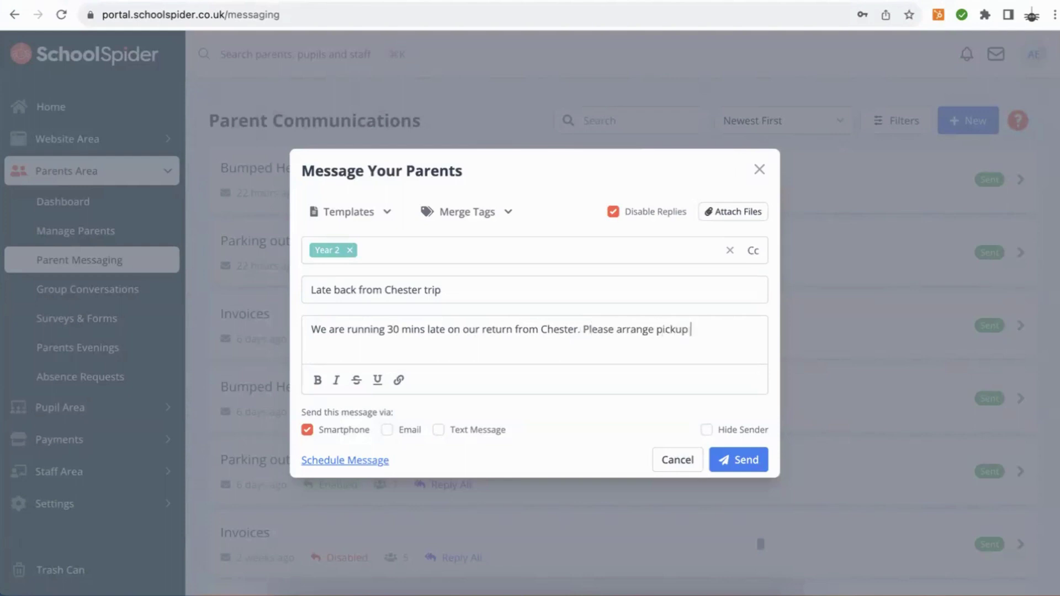
type("for 5.15pm.")
- Add a second paragraph to the message reading "If this is a problem please reply below."
key("Return")
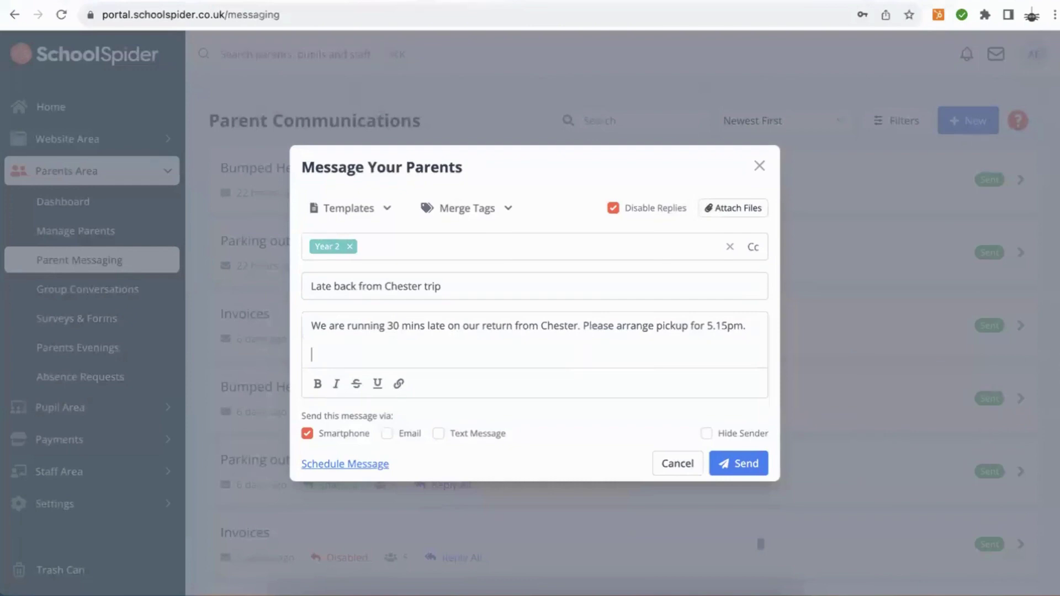
type("If this is a problem pleas")
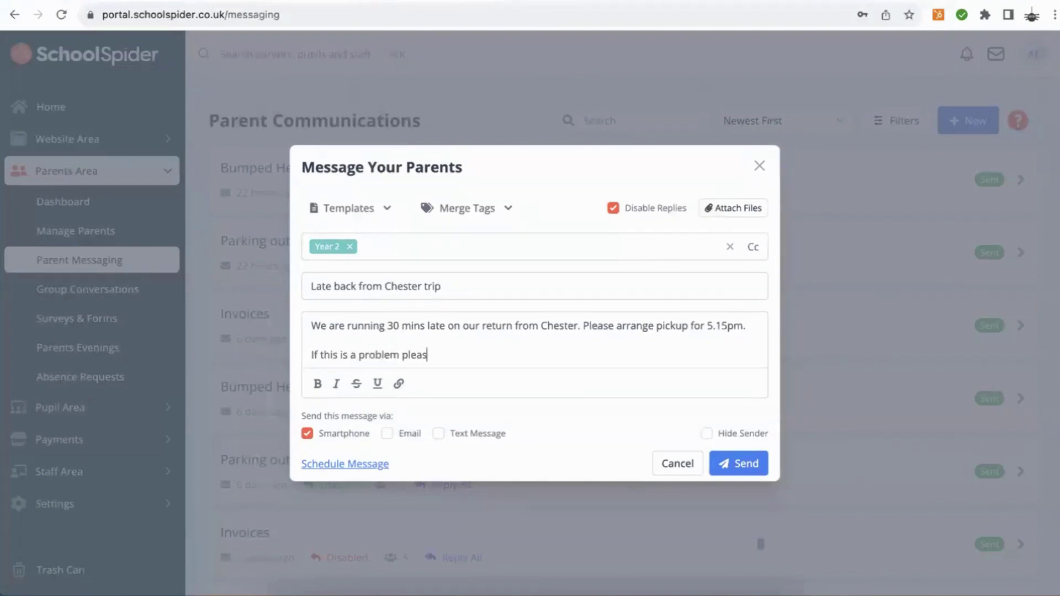
type("e reply below.")
- Enable Email and Text Message delivery for the message and disable both again
left_click(388, 434)
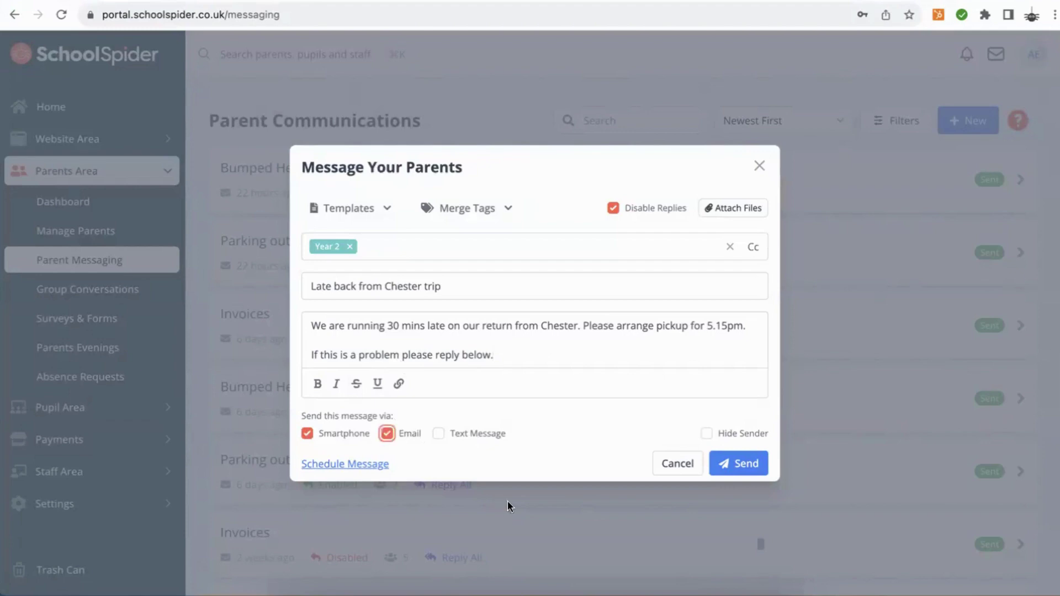
left_click(438, 434)
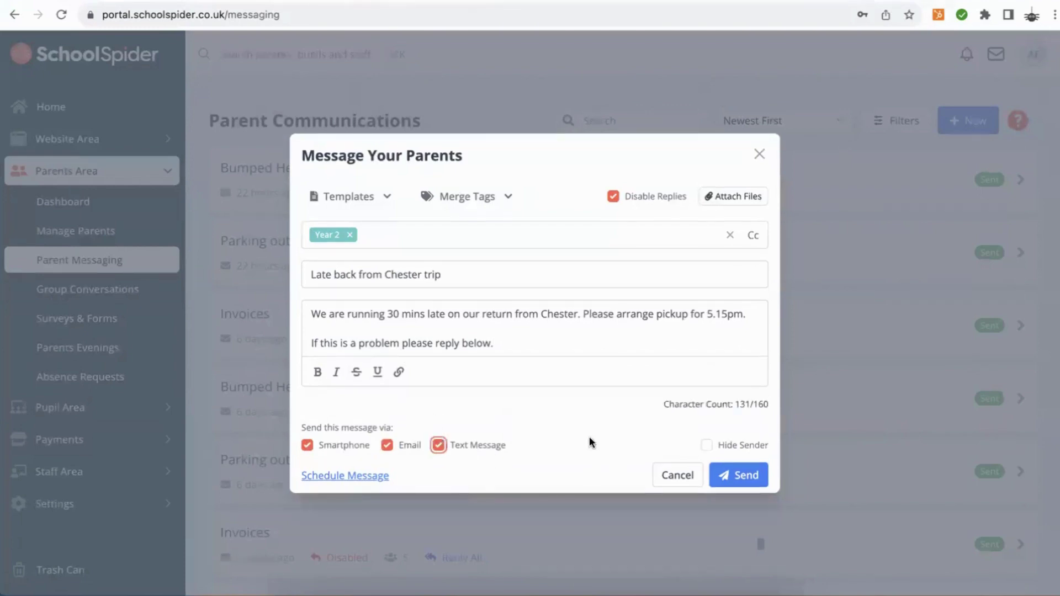
left_click(439, 445)
left_click(387, 433)
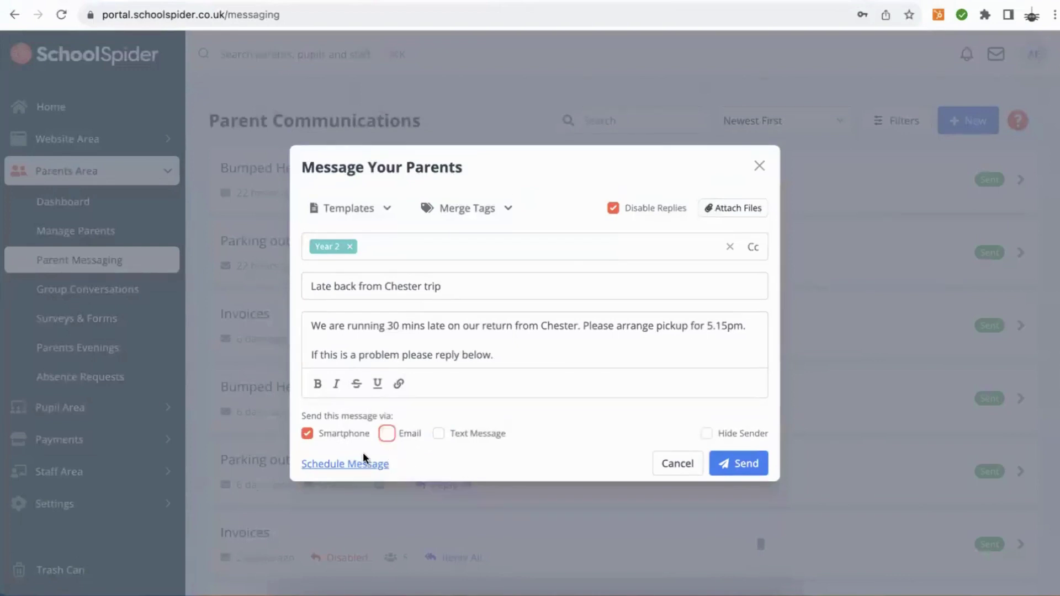
- View the message's scheduling calendar without setting a date, and allow replies by turning off Disable Replies
left_click(345, 464)
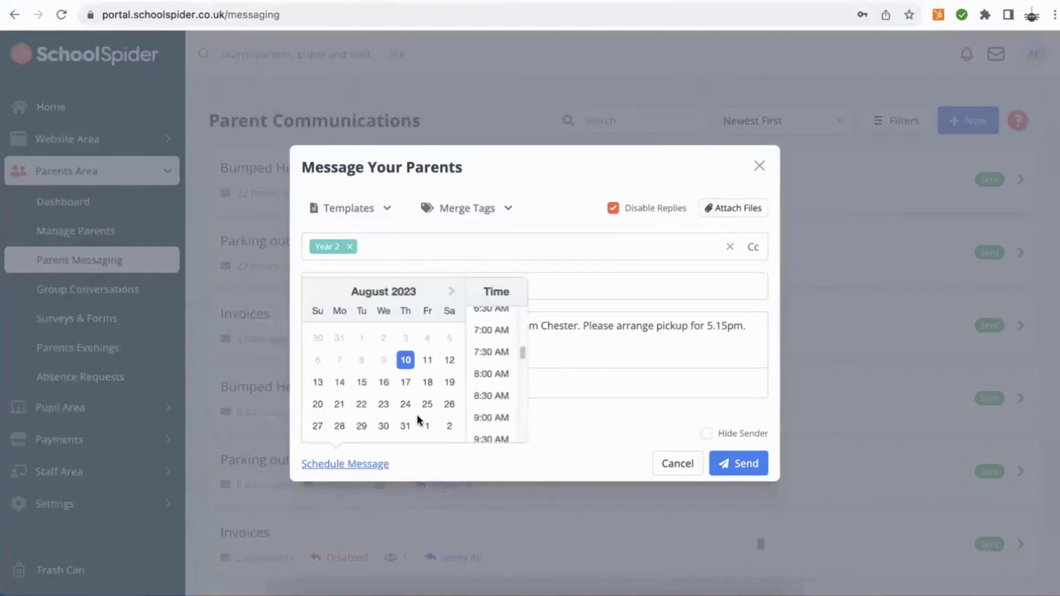
left_click(577, 423)
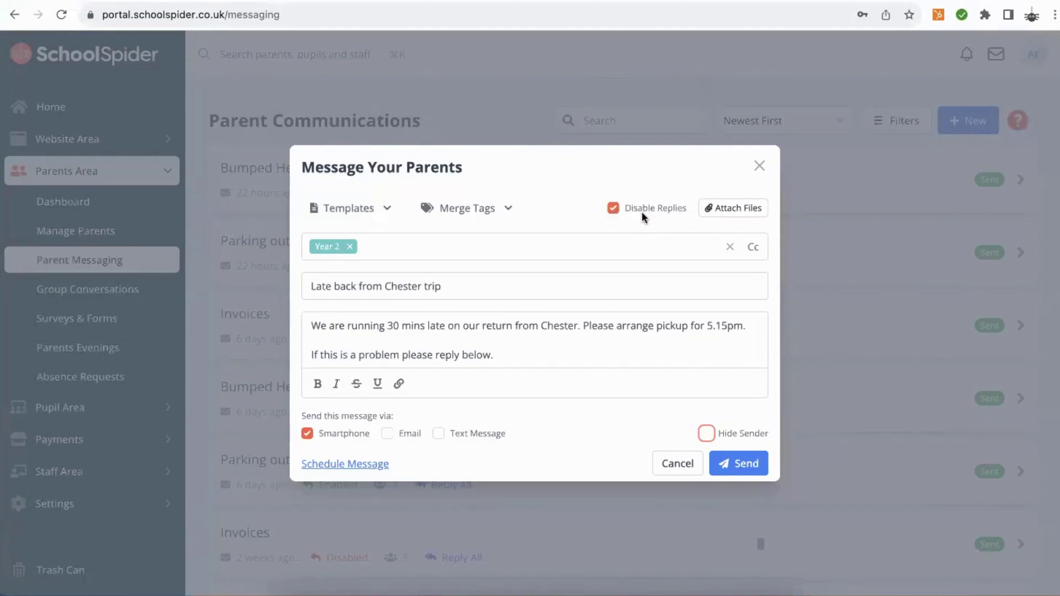
left_click(612, 209)
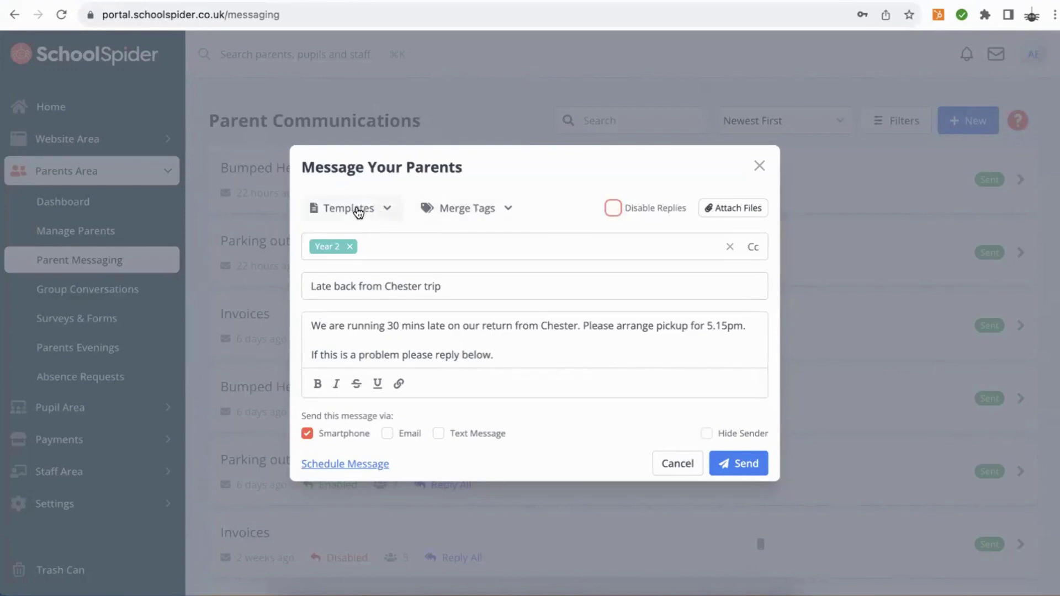
- View the available message templates and merge tags
left_click(385, 212)
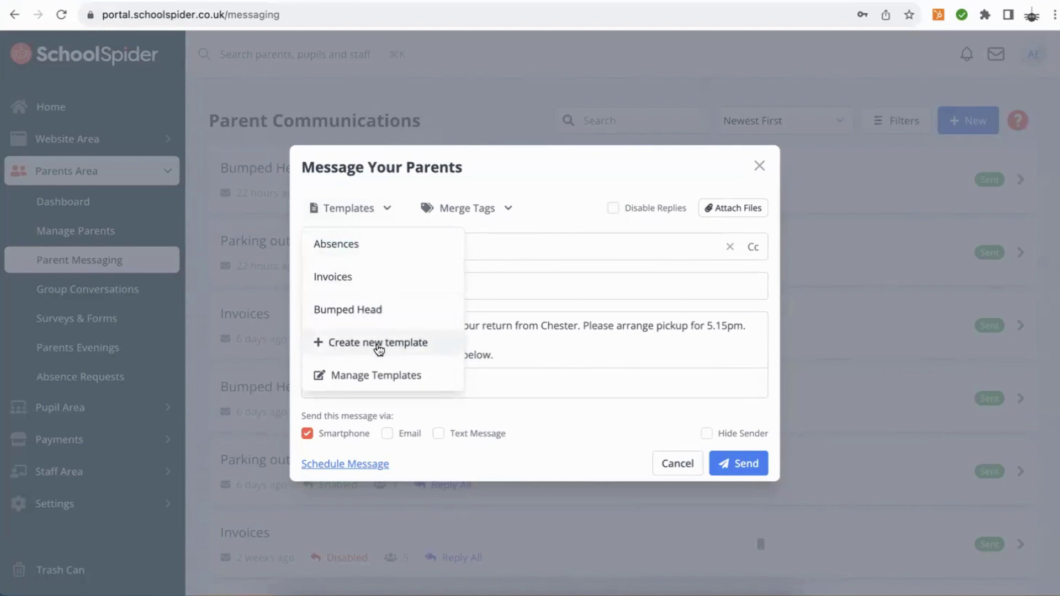
left_click(387, 214)
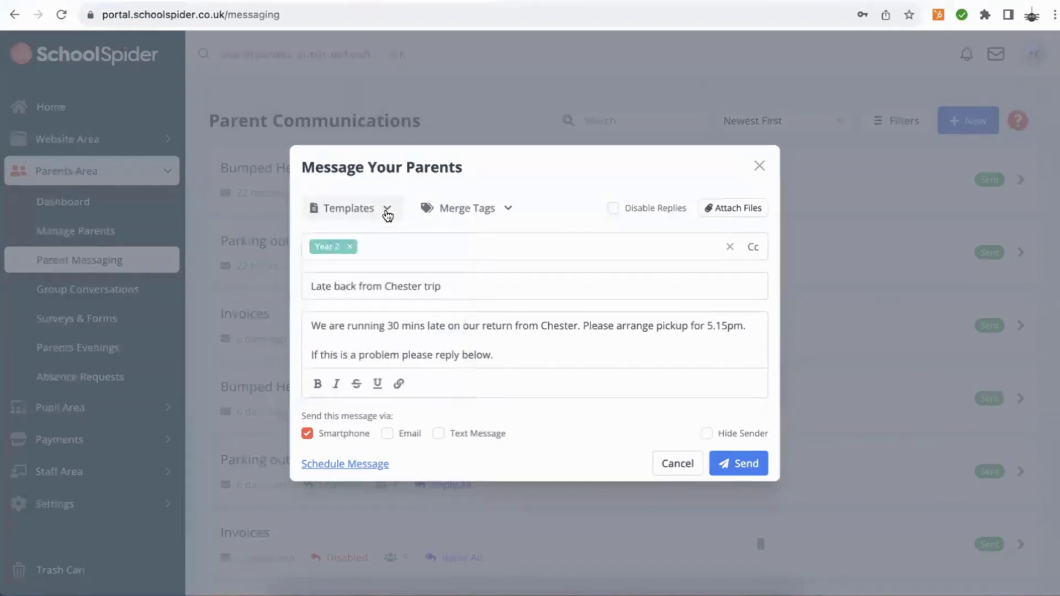
left_click(513, 218)
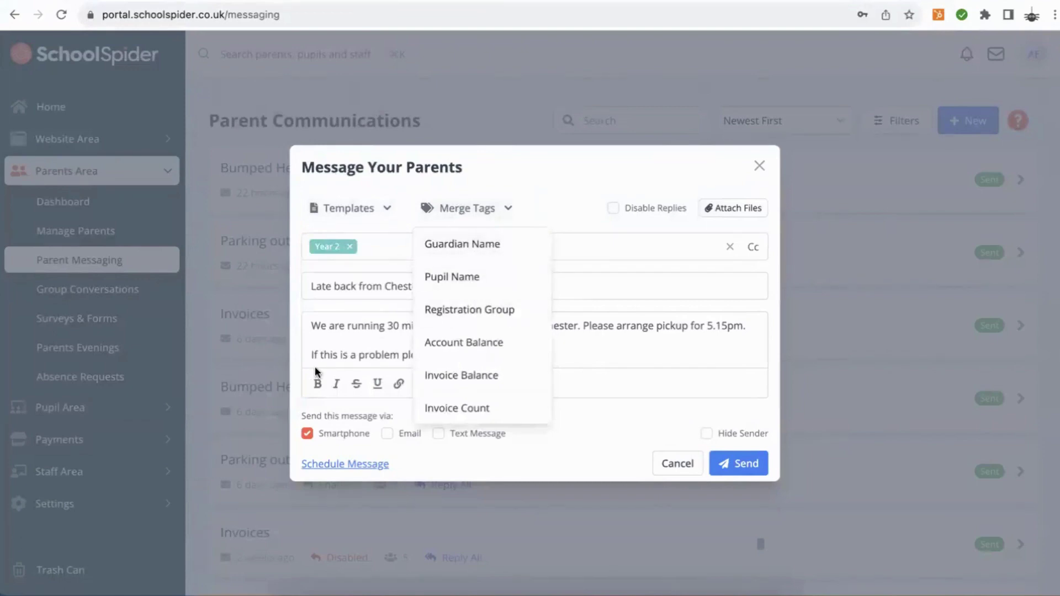
- Insert the greeting "Hi {{guardian}}," on its own line above the message text, using the Guardian Name merge tag
left_click(319, 323)
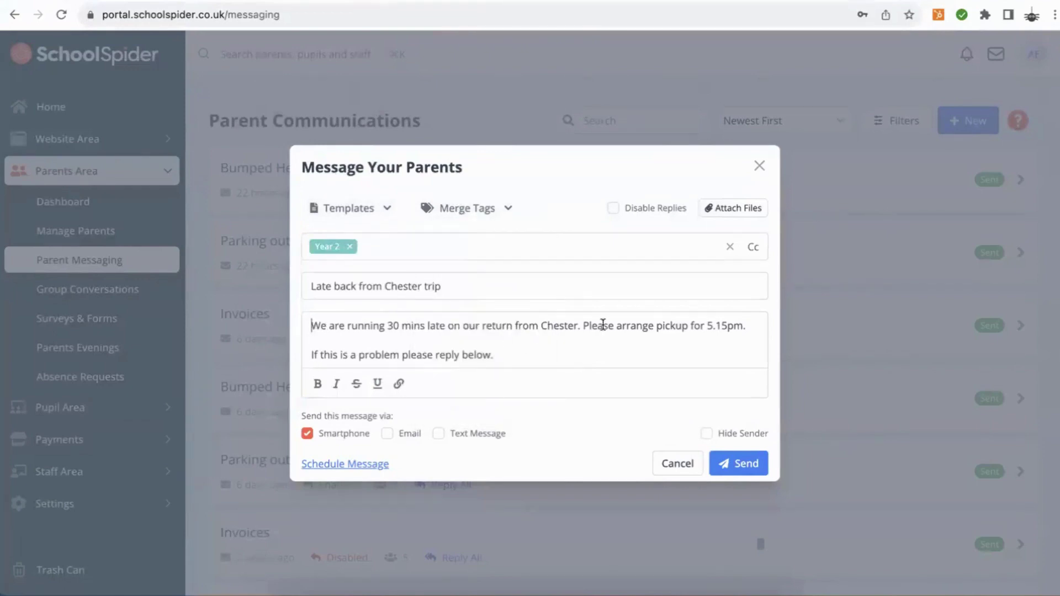
key("Return")
left_click(311, 310)
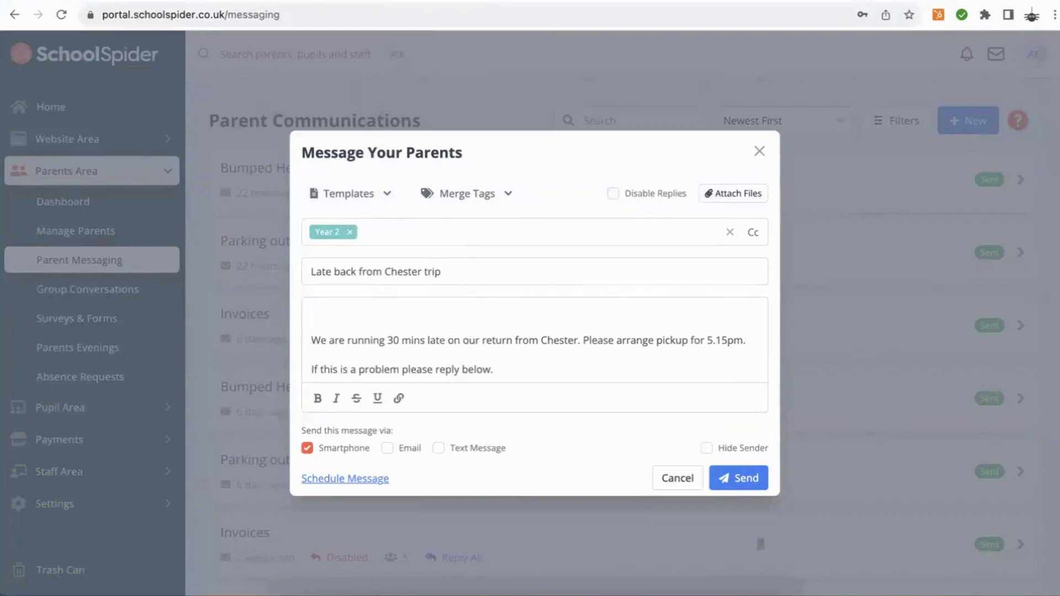
type("Hi")
left_click(509, 194)
left_click(480, 227)
type(",")
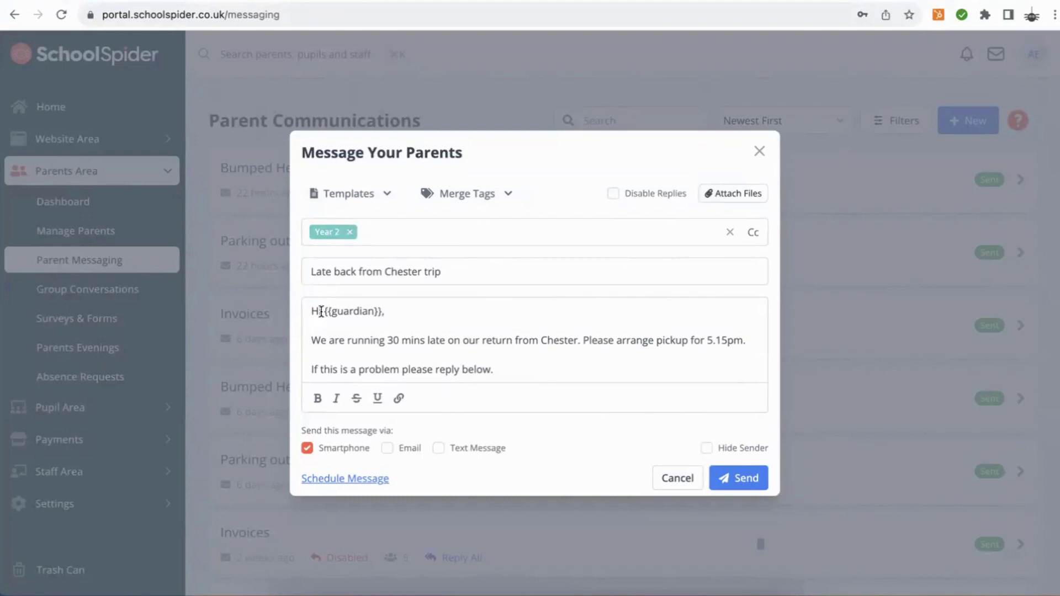
- Review the guardian merge tag in the greeting and the list of other available merge tags
left_click_drag(321, 311, 381, 313)
left_click(509, 196)
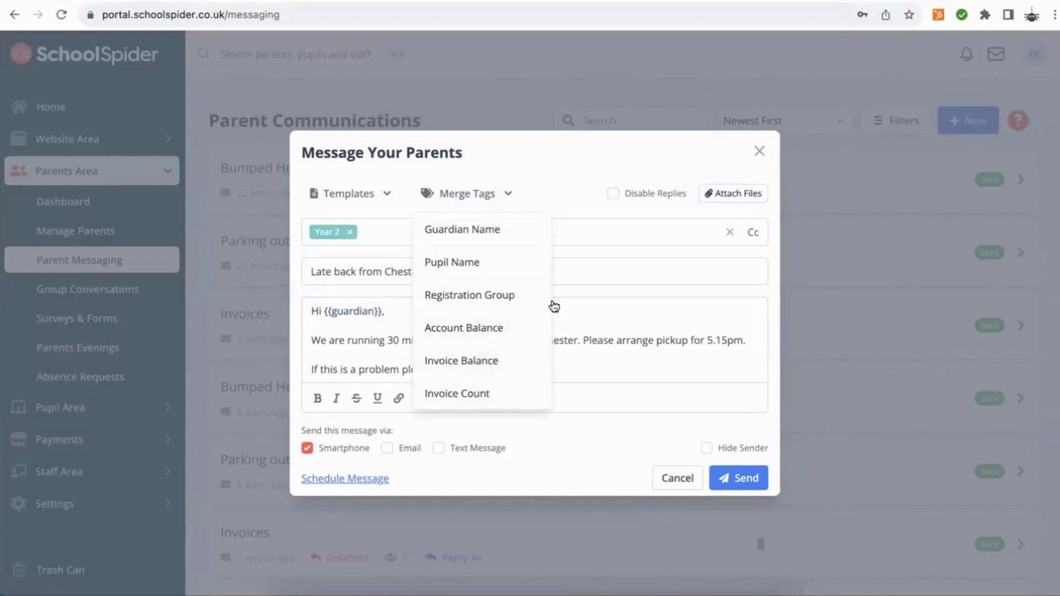
left_click(585, 316)
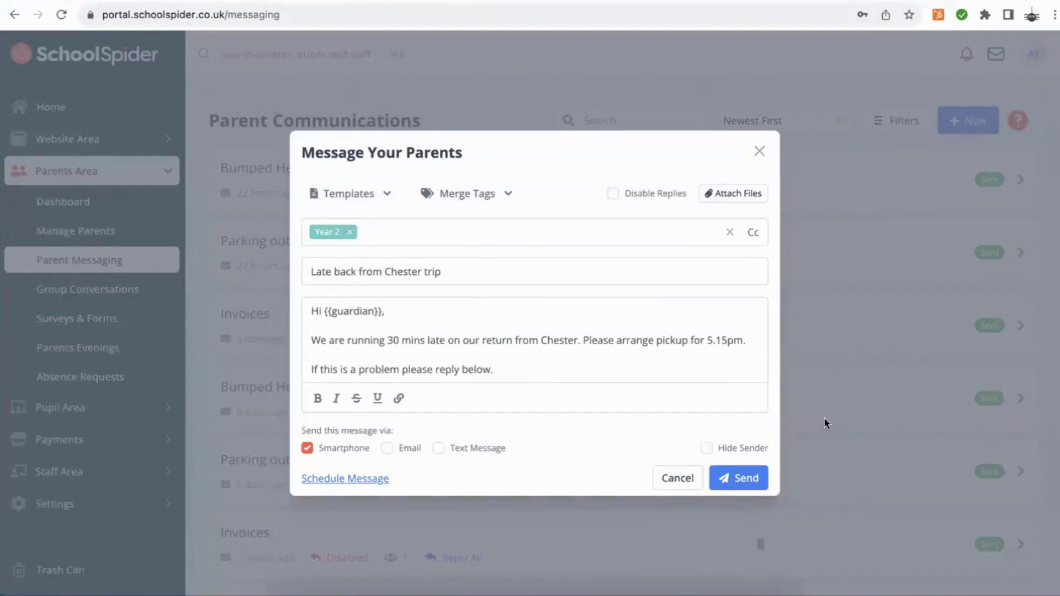
- Send the Chester trip message to the Year 2 parents, confirming a total of 3 parents
left_click(755, 479)
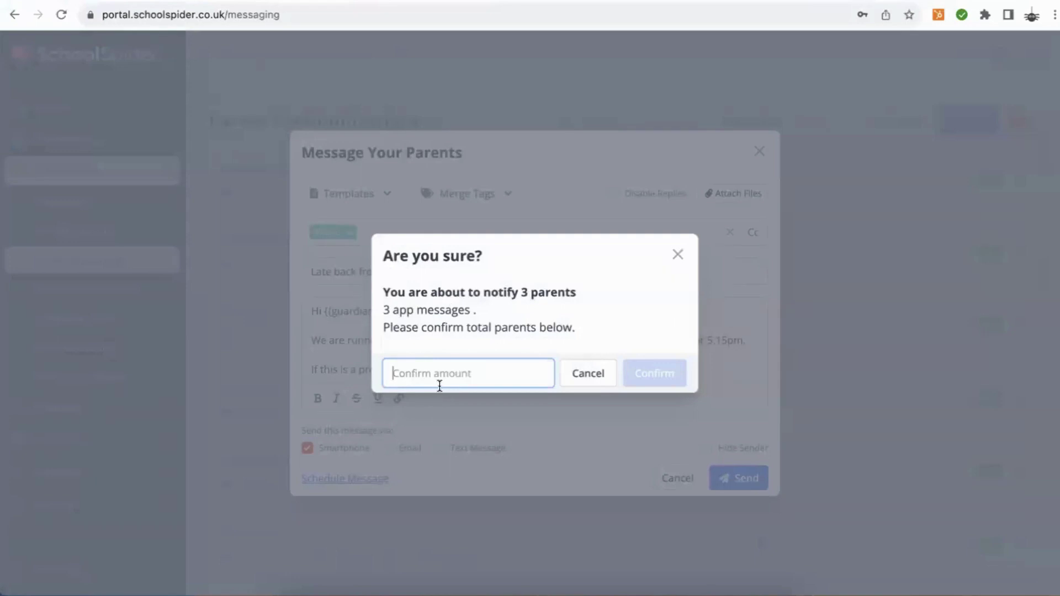
type("3")
left_click(649, 377)
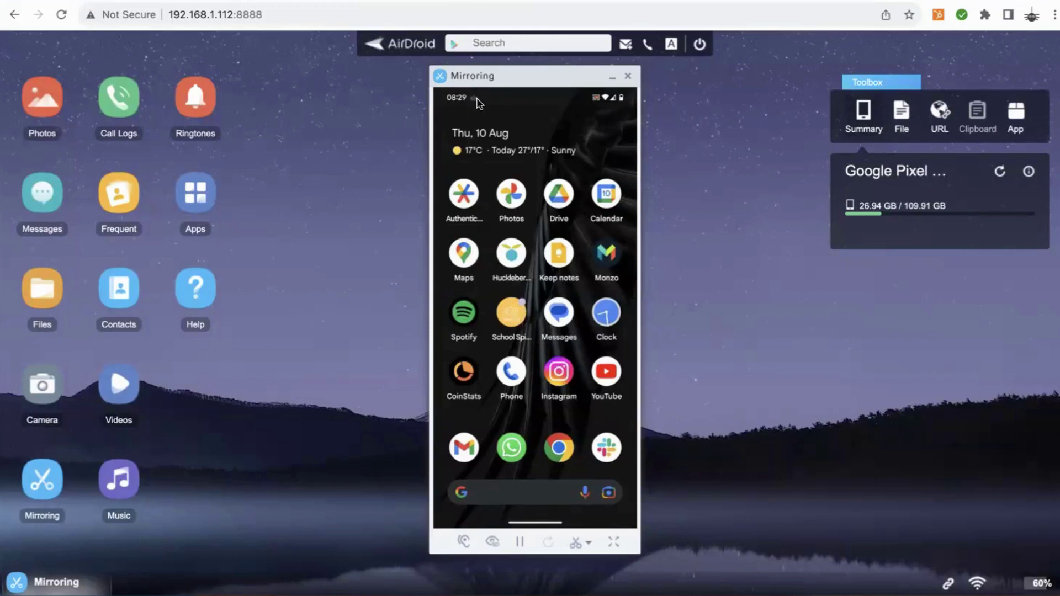
- Open the Chester trip notification on the phone mirrored in AirDroid and reply "I am struggling to get there for 515. I will be there at 540"
left_click_drag(476, 98, 473, 107)
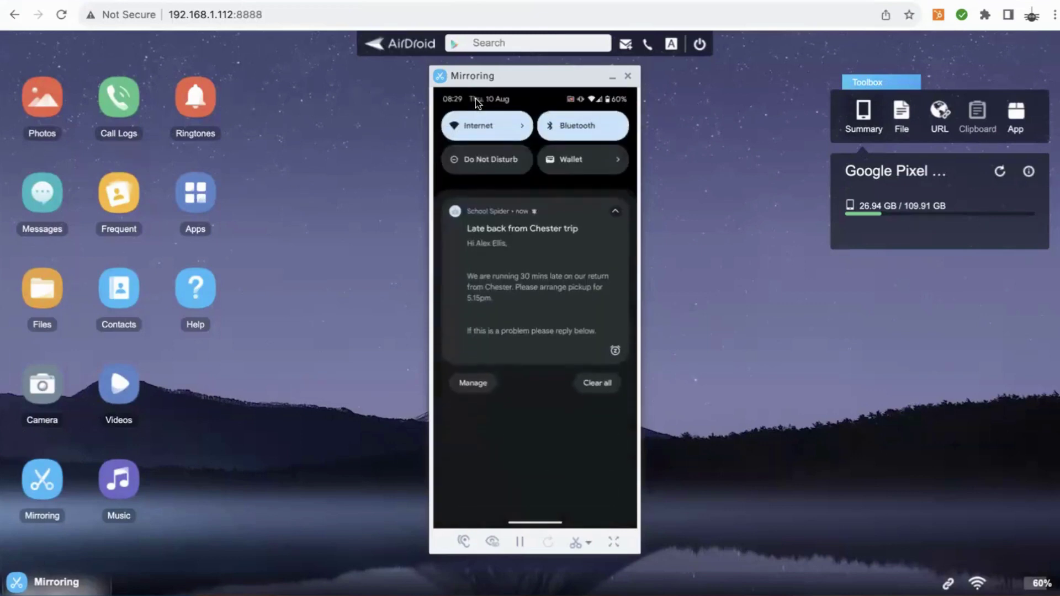
left_click(493, 276)
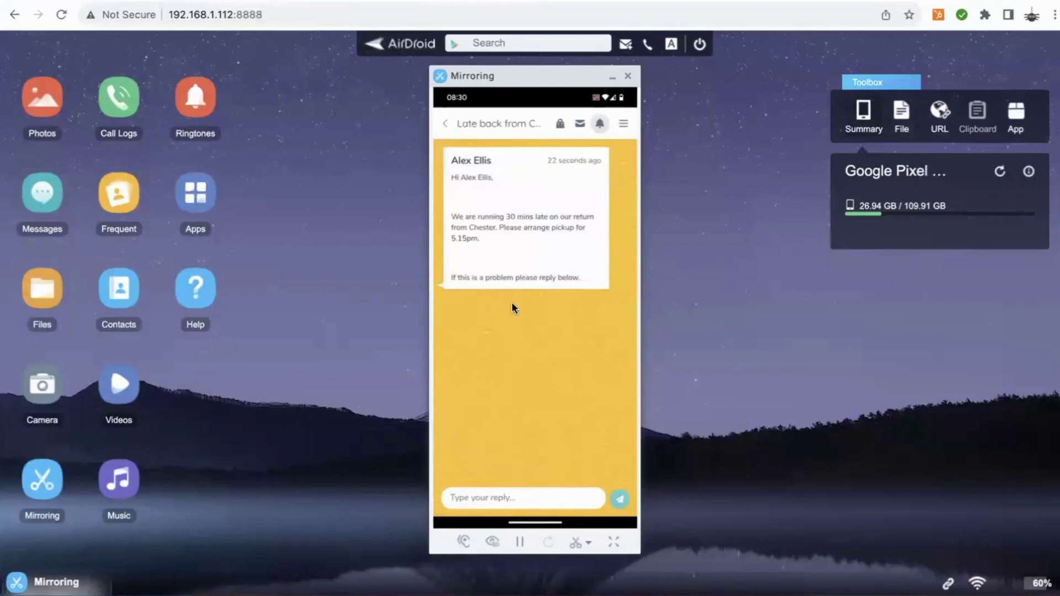
left_click(492, 500)
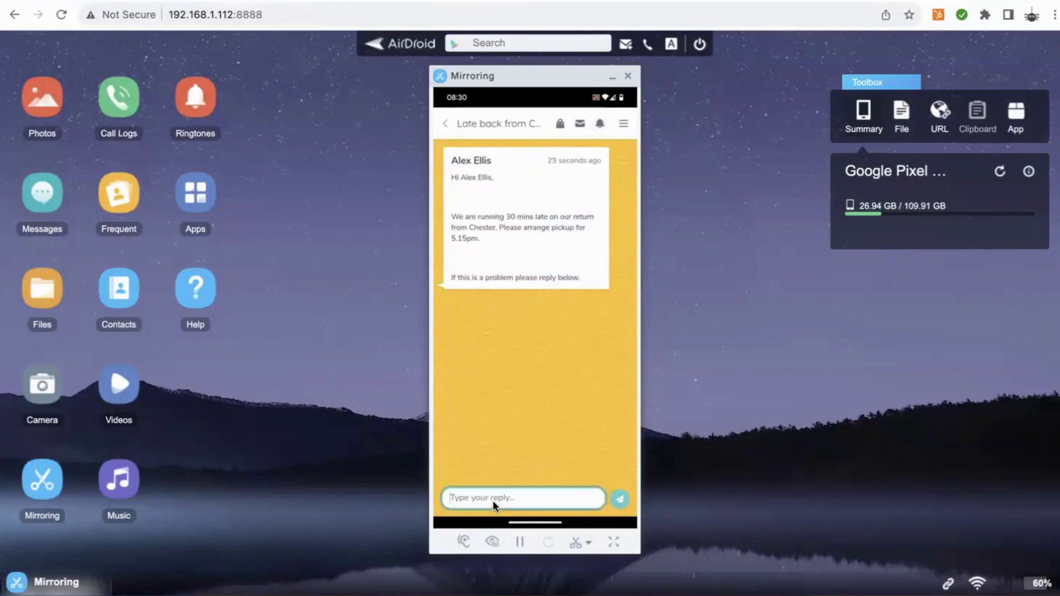
type("I")
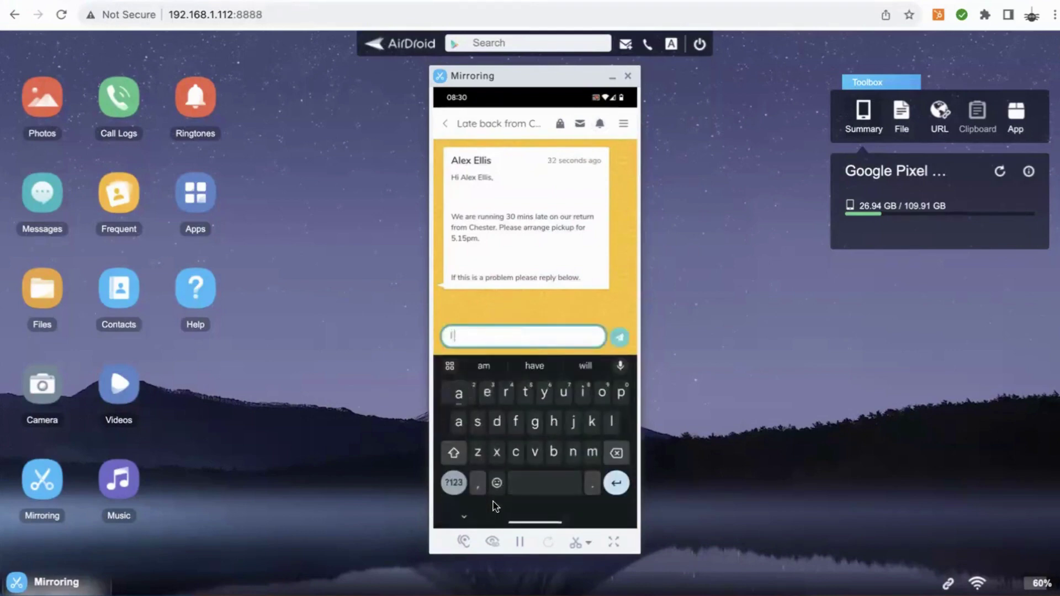
type(" am stru")
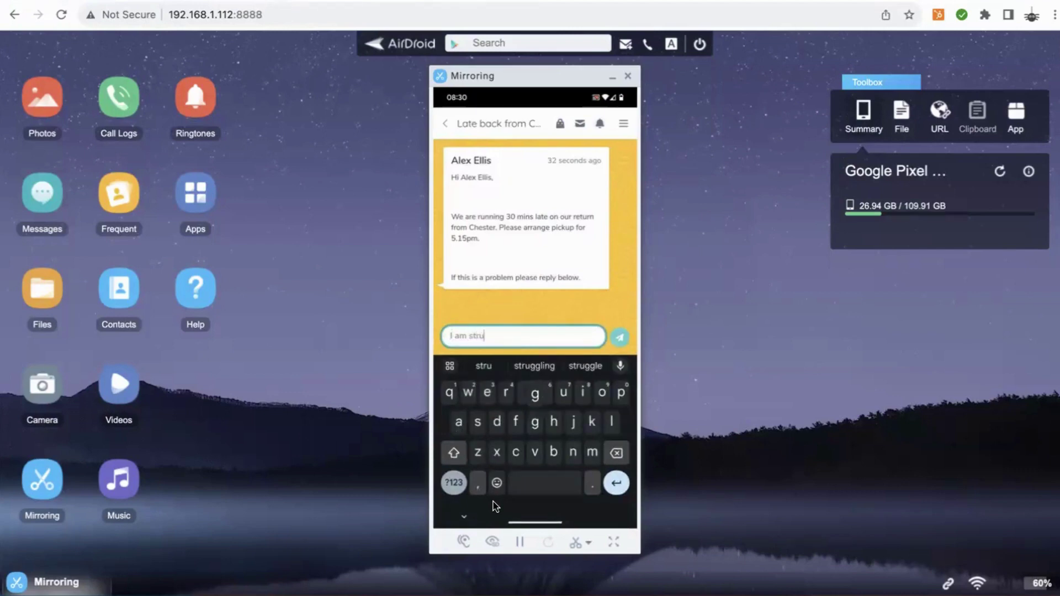
type("ggling to g")
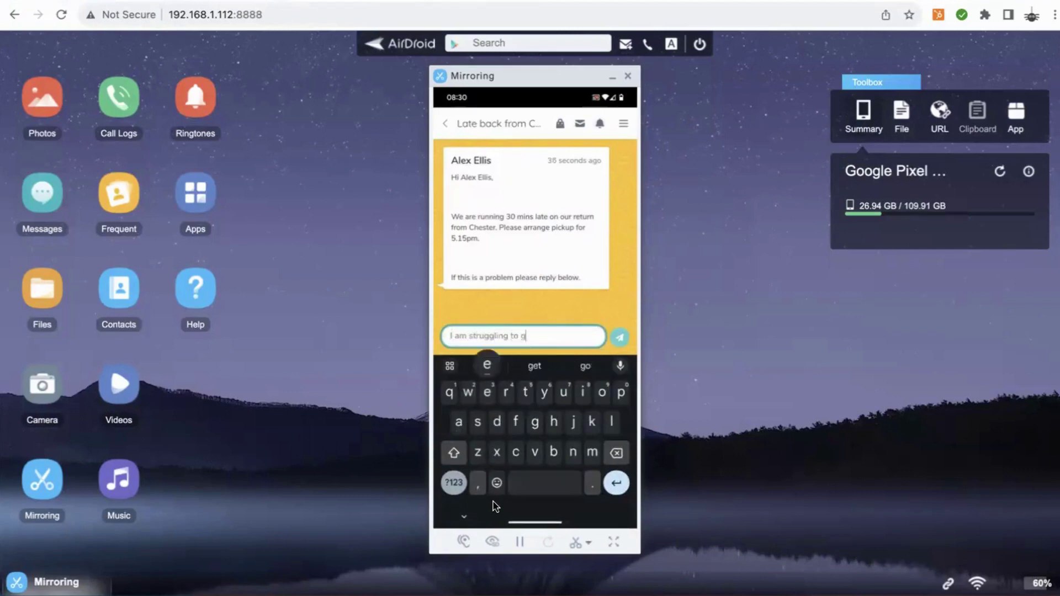
type("et there for ")
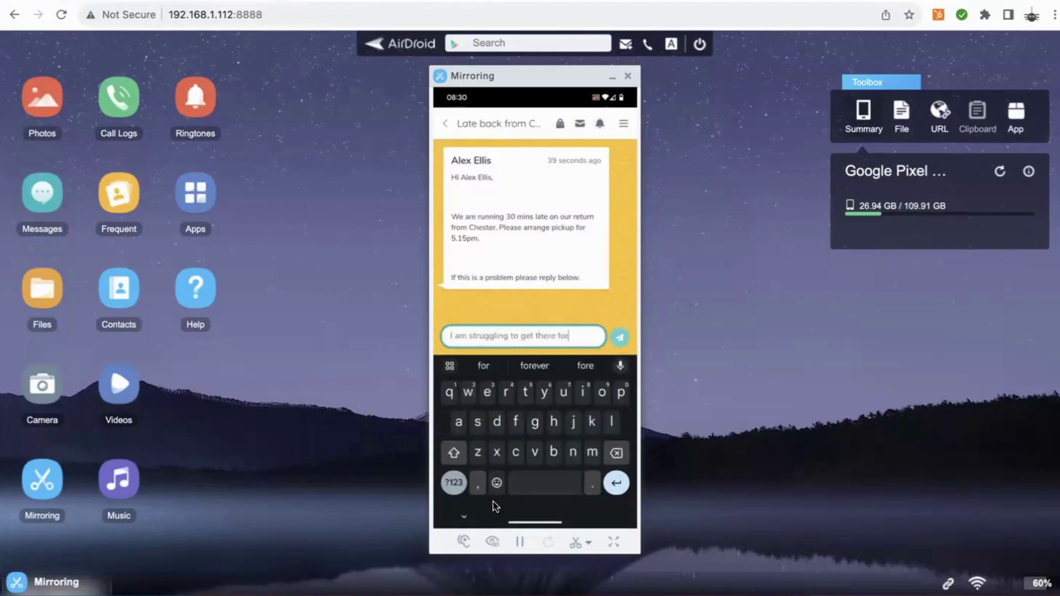
type("51")
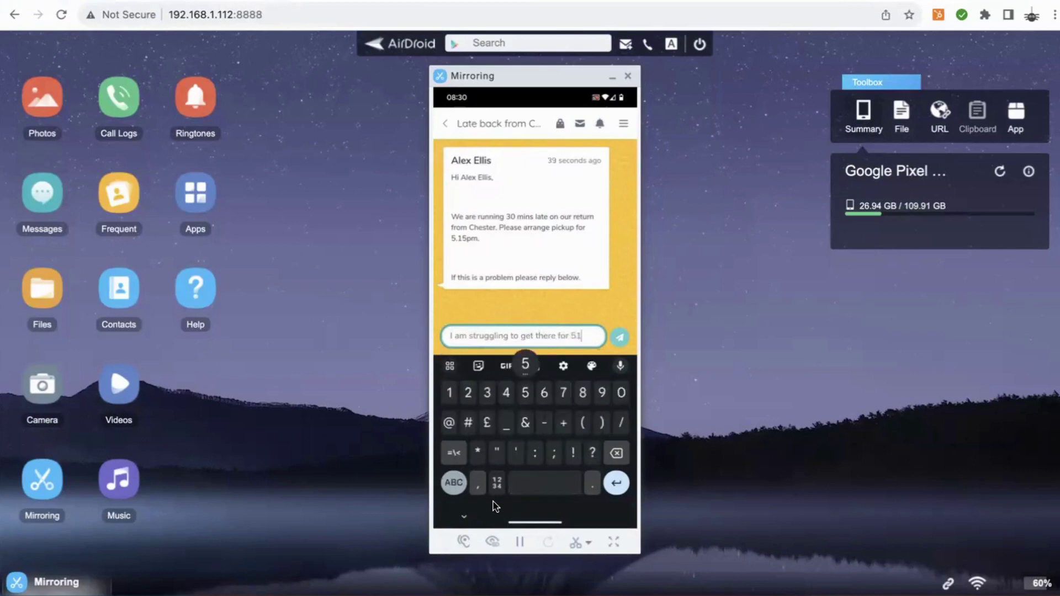
type("5. I wi")
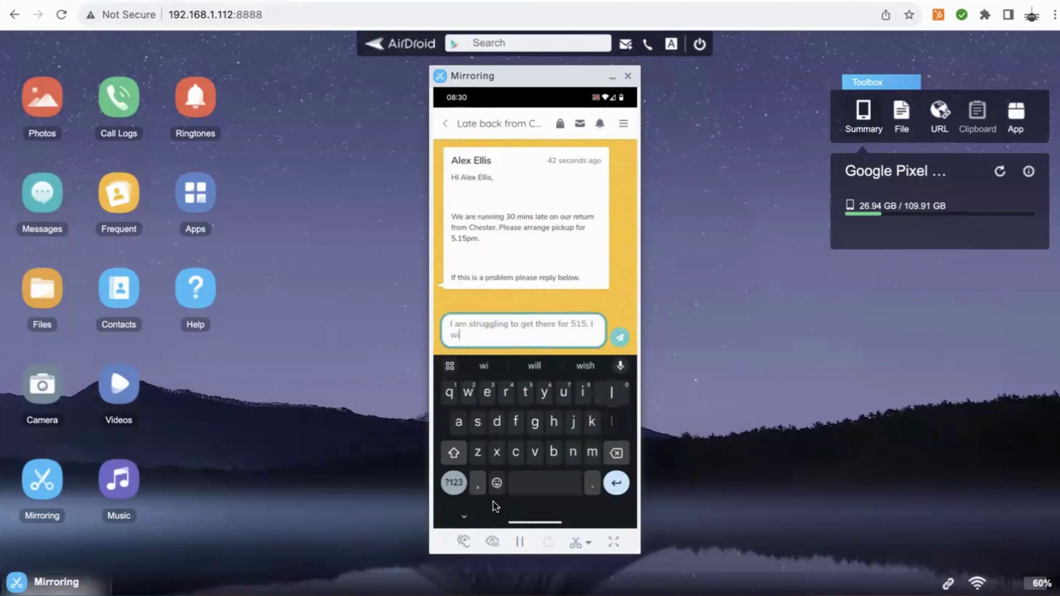
type("ll be there ")
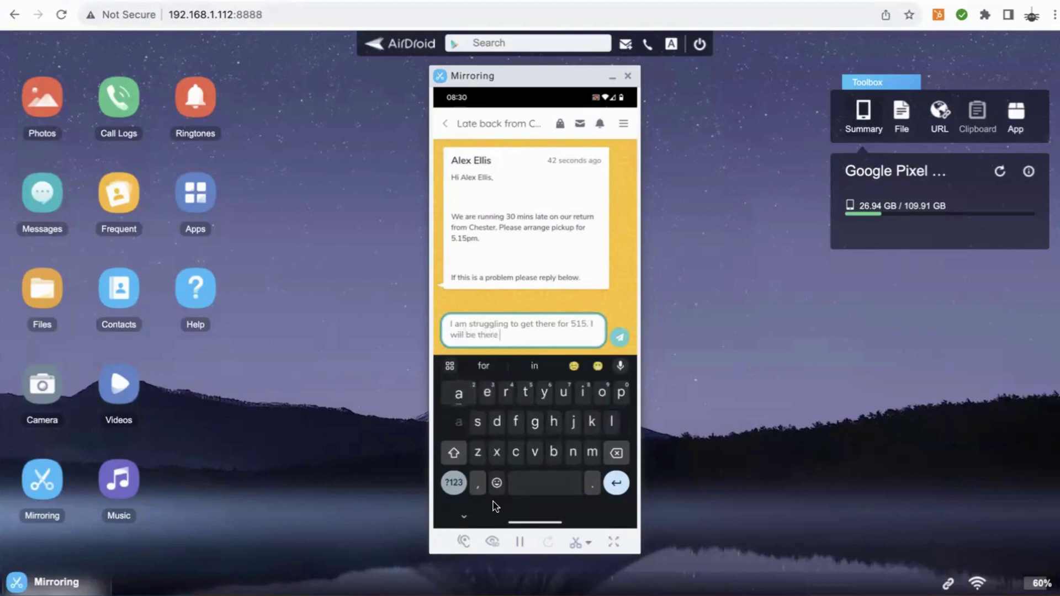
type("at 540")
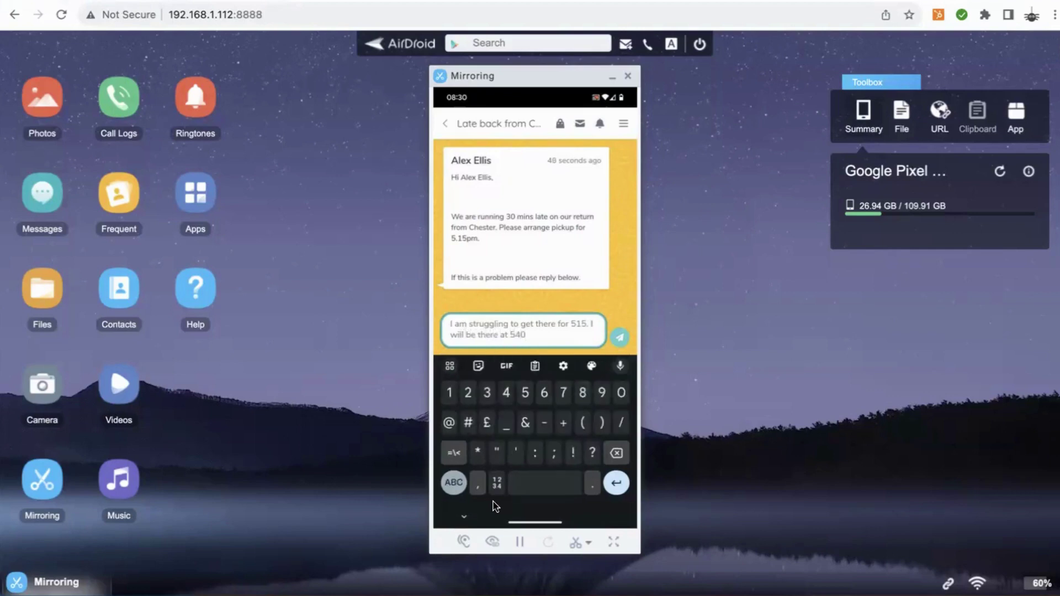
key("Return")
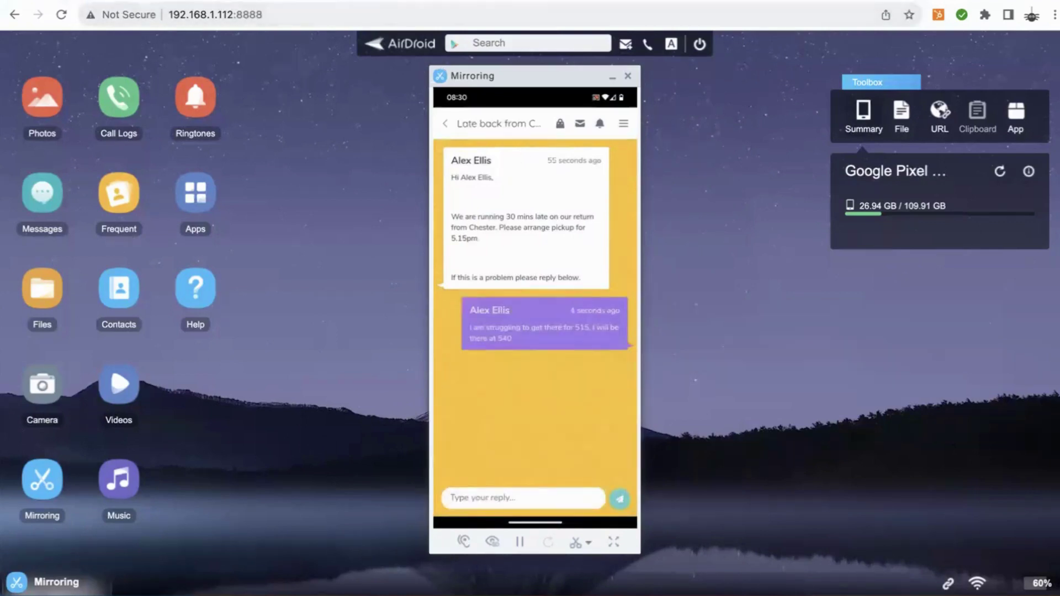
- In School Spider, open the parent's new reply to the Chester trip message and answer "OK, no problem. See you then"
left_click(284, 2)
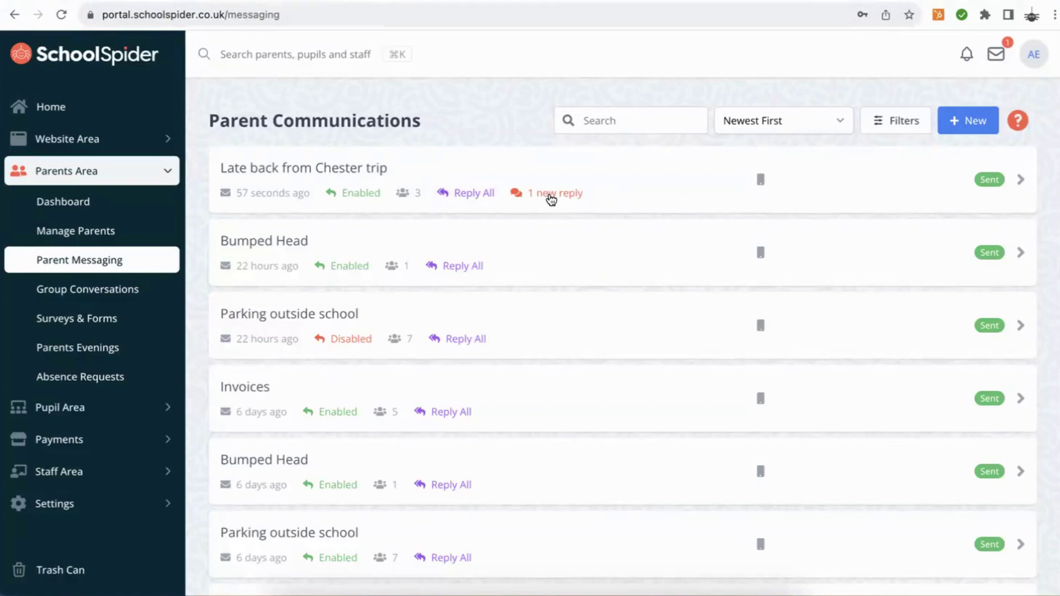
left_click(678, 183)
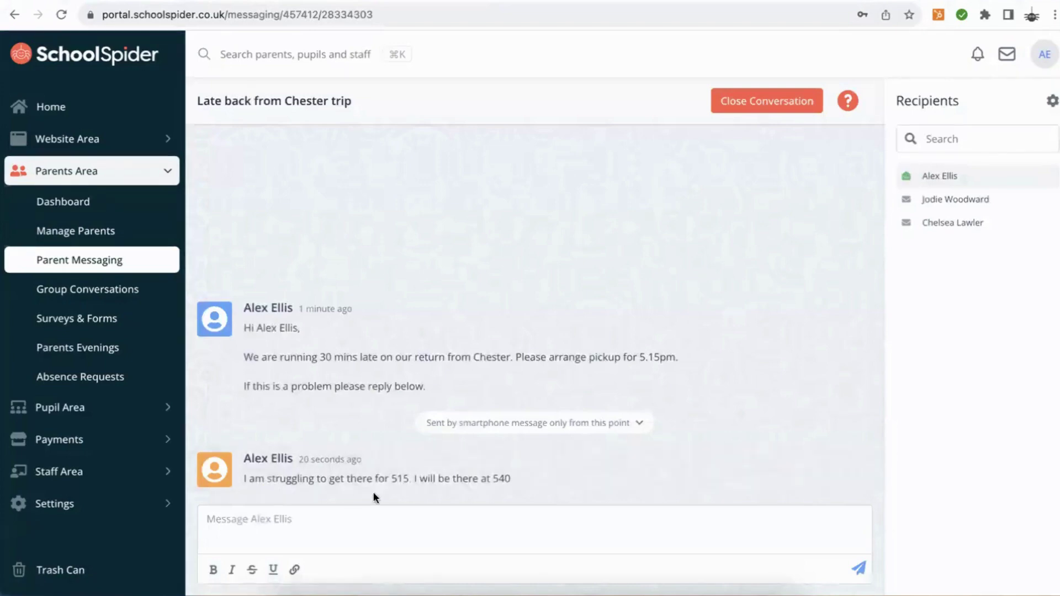
left_click(474, 528)
type("OK,")
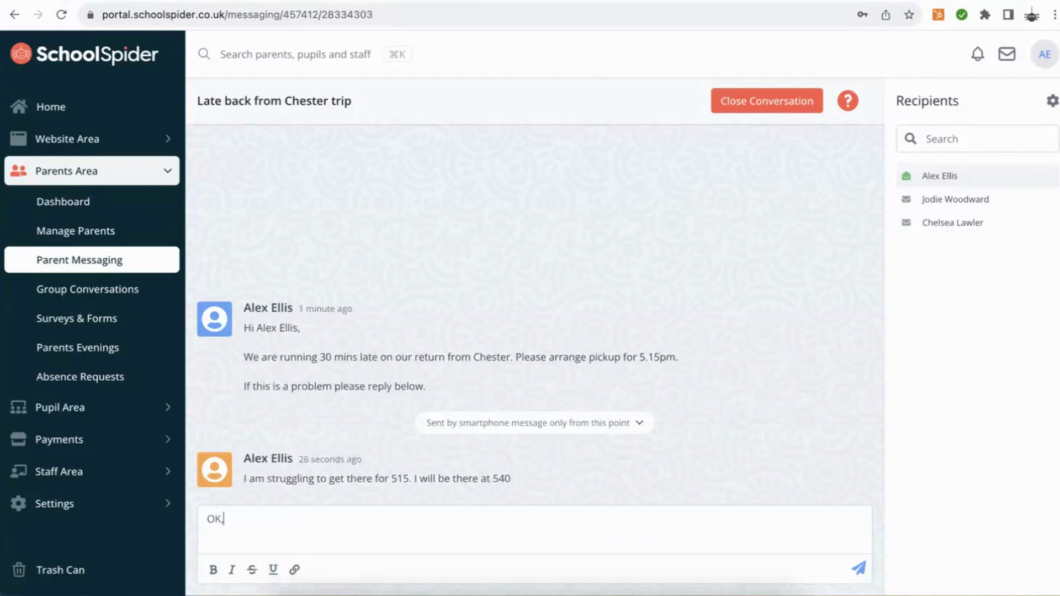
type(" no problerm")
key("BackSpace")
type(". See you then")
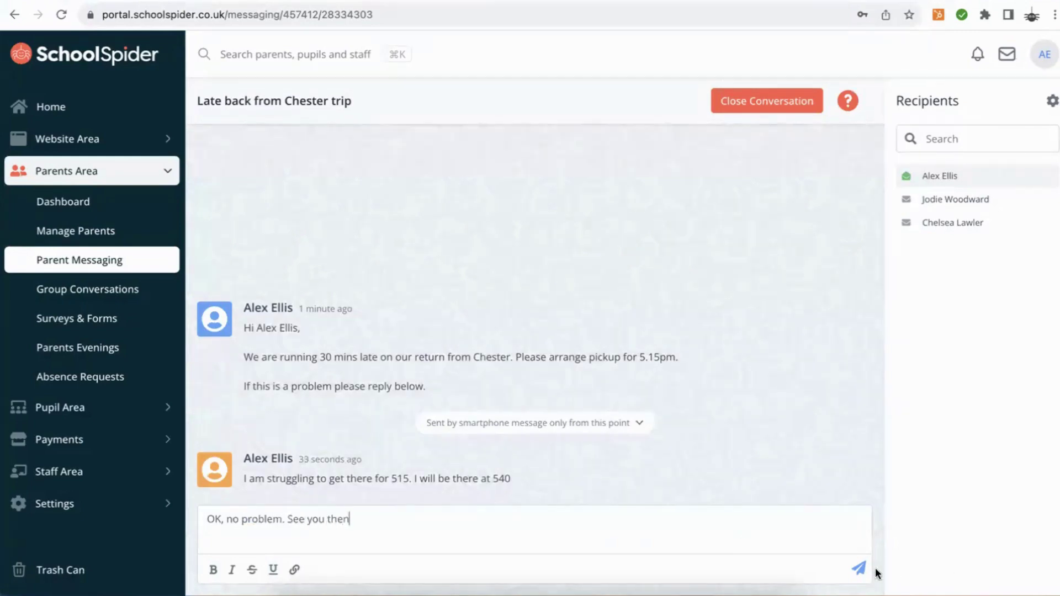
left_click(859, 569)
- Check the conversation on the phone mirrored in AirDroid, and return to School Spider's list of parent communications
left_click(464, 0)
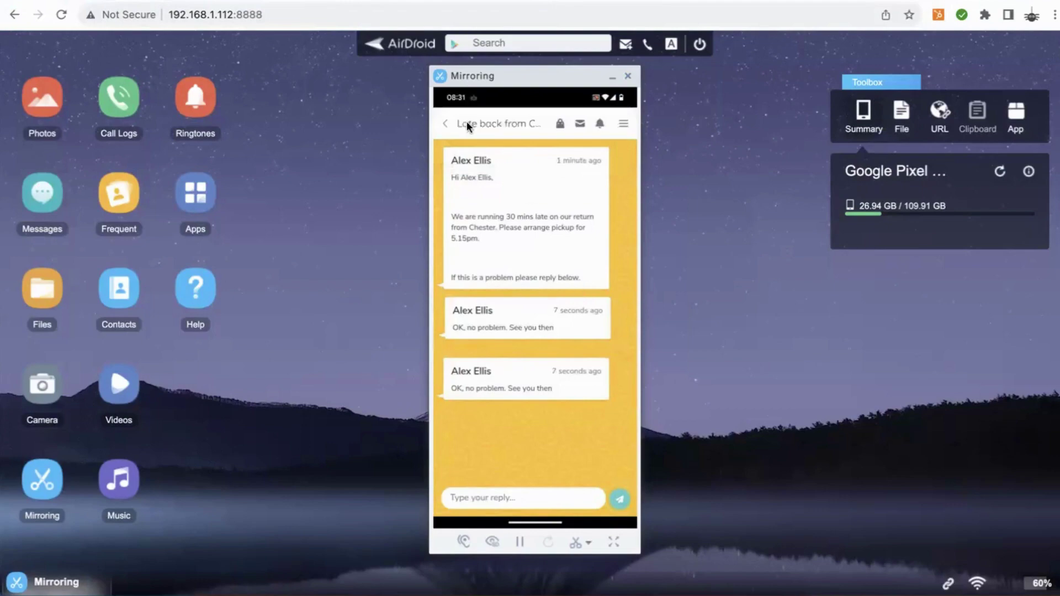
key("ctrl+Tab")
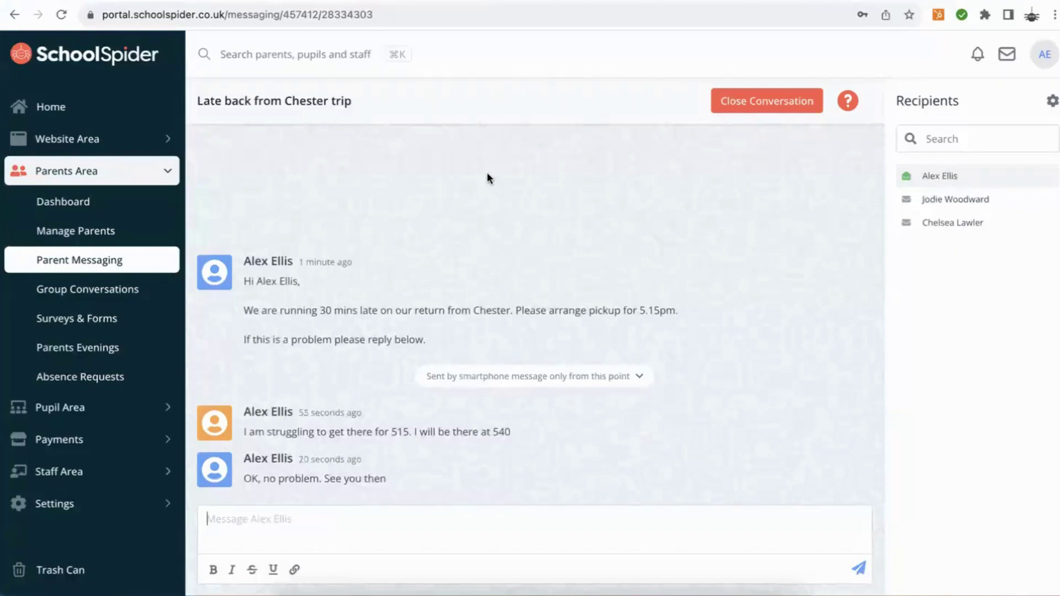
left_click(88, 263)
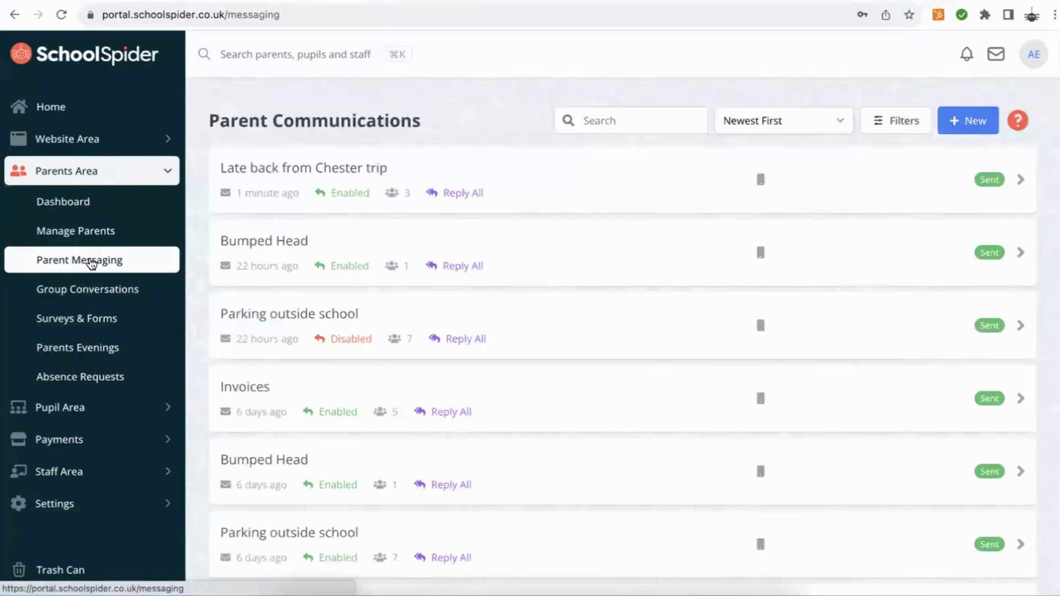
- View the filter and sorting options for the parent communications list without changing them
left_click(901, 120)
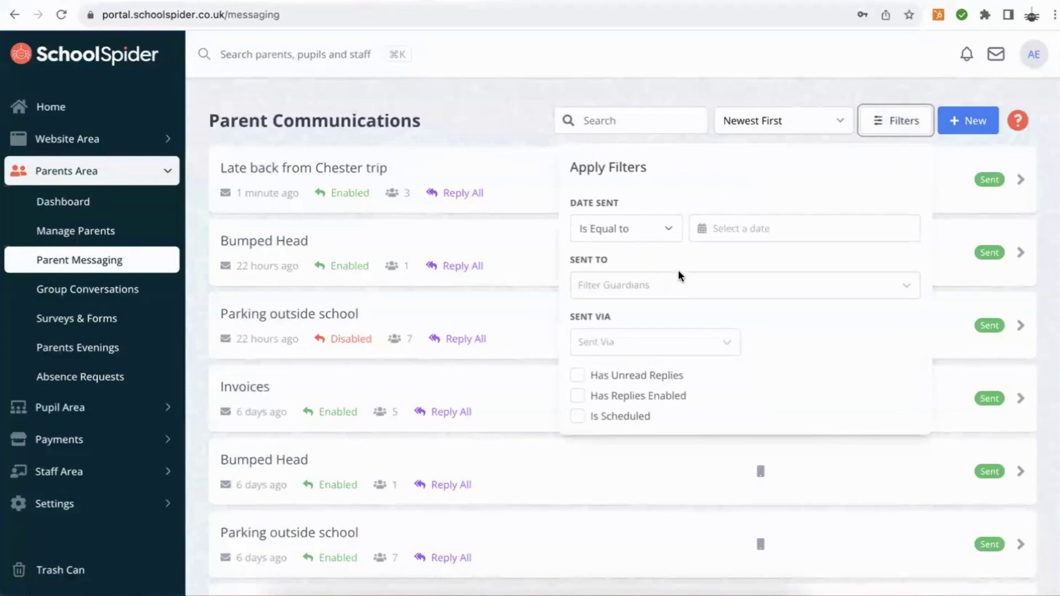
left_click(894, 119)
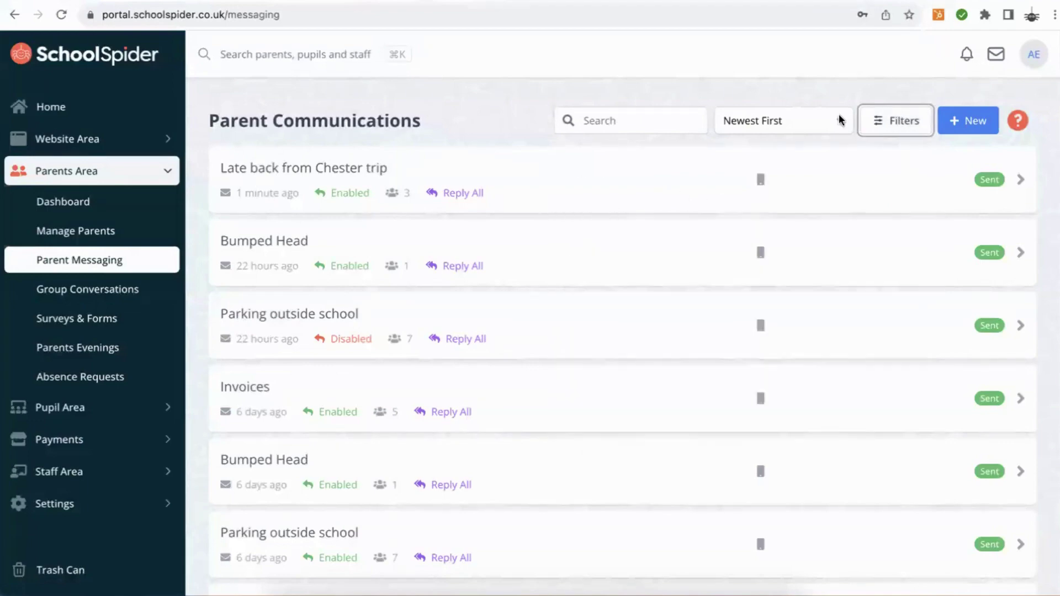
left_click(839, 116)
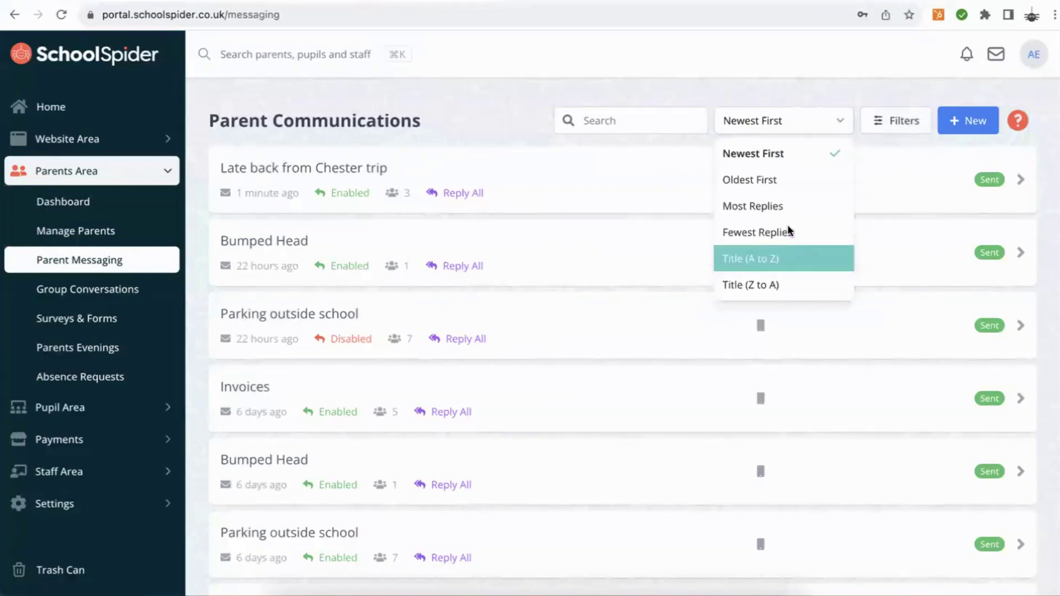
left_click(771, 115)
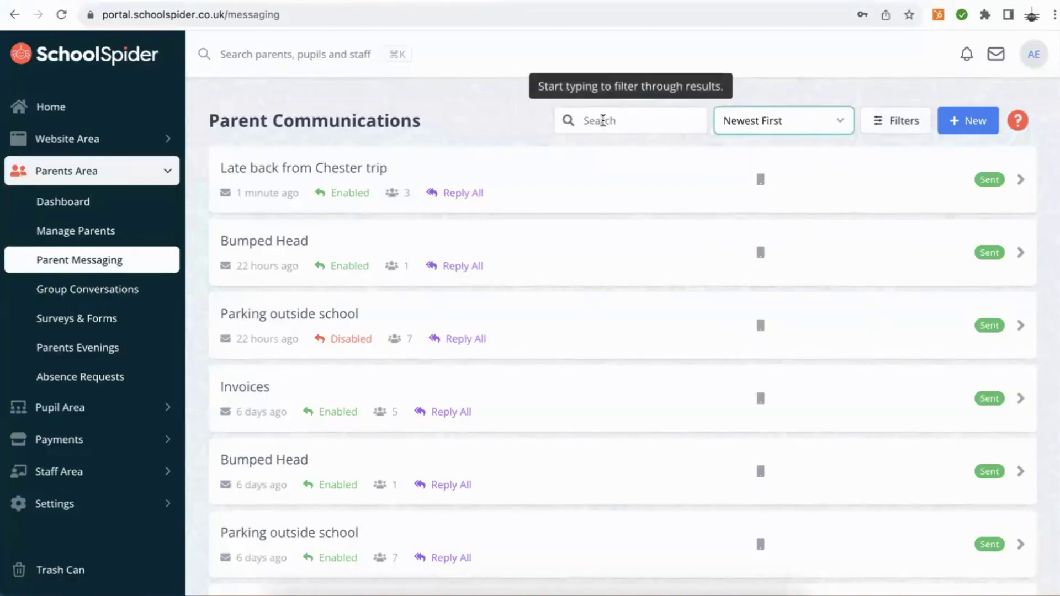
left_click(472, 110)
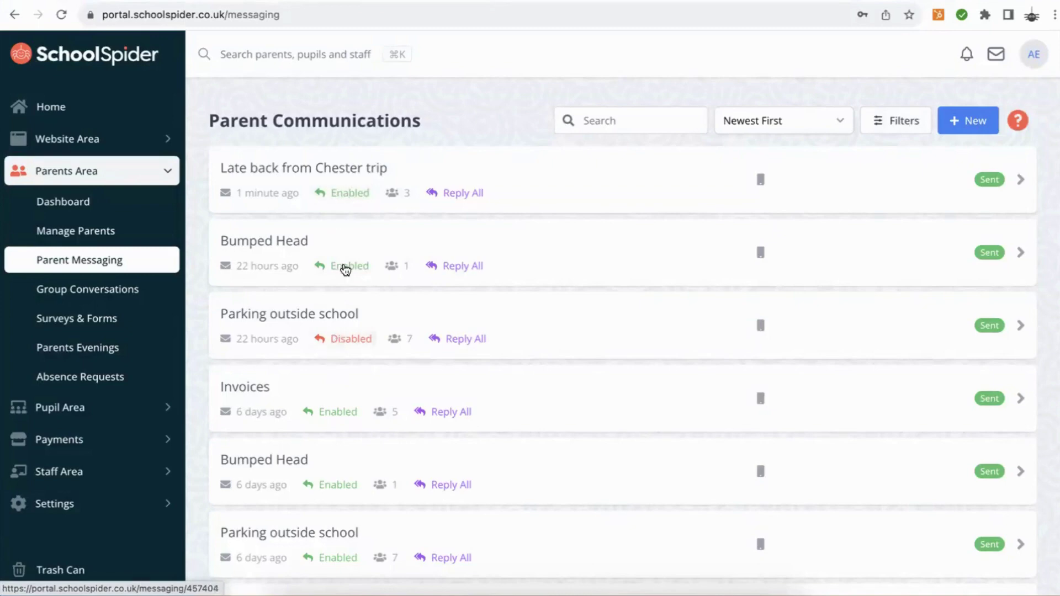
- Disable replies on the Chester trip message and send all its parents "All pupils picked up. Thank you", confirming a total of 3 parents
left_click(350, 193)
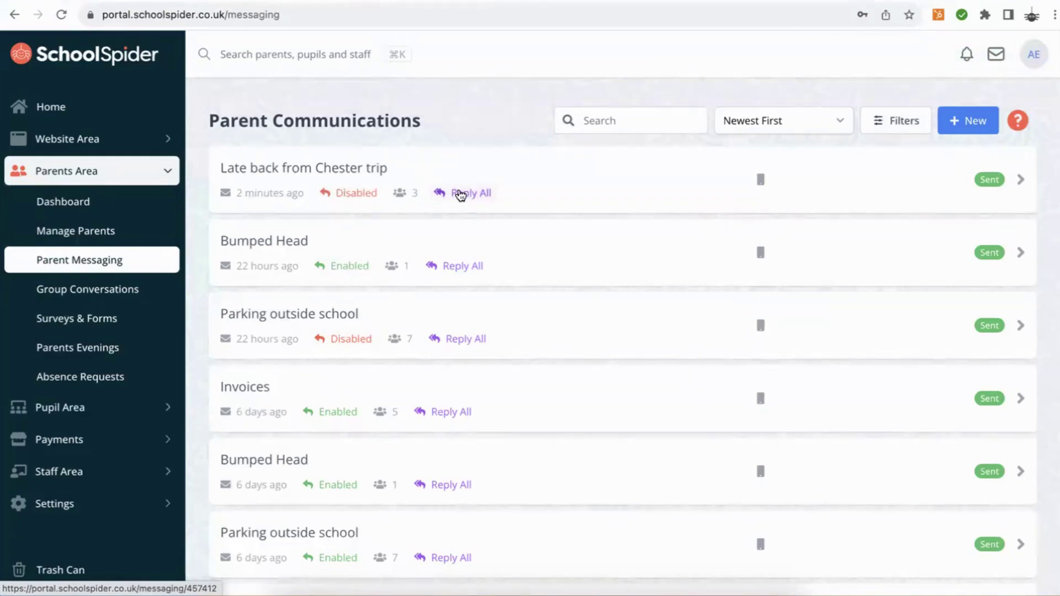
left_click(492, 199)
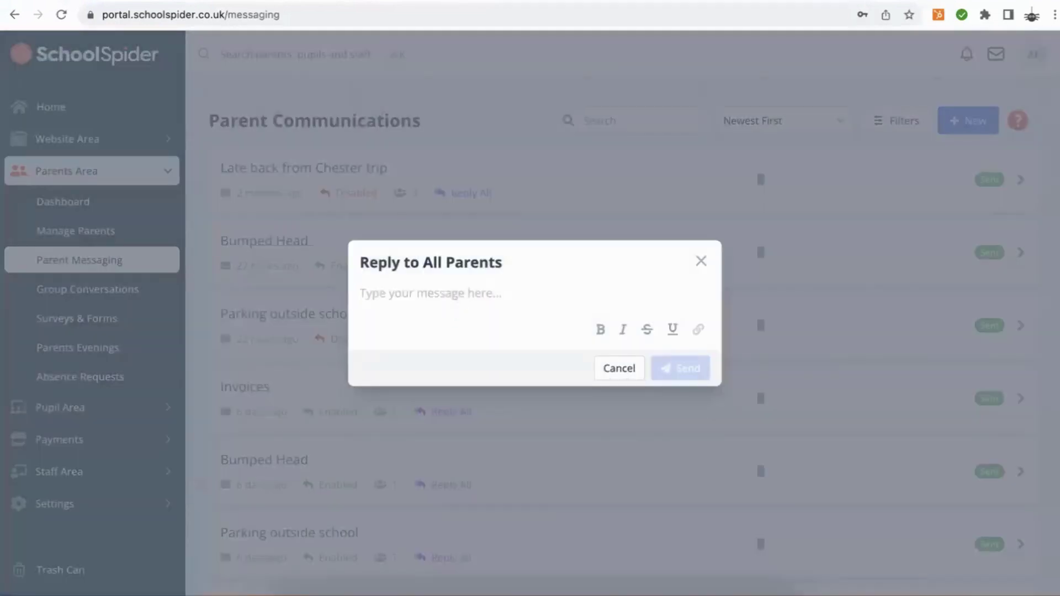
type("All pupils pi")
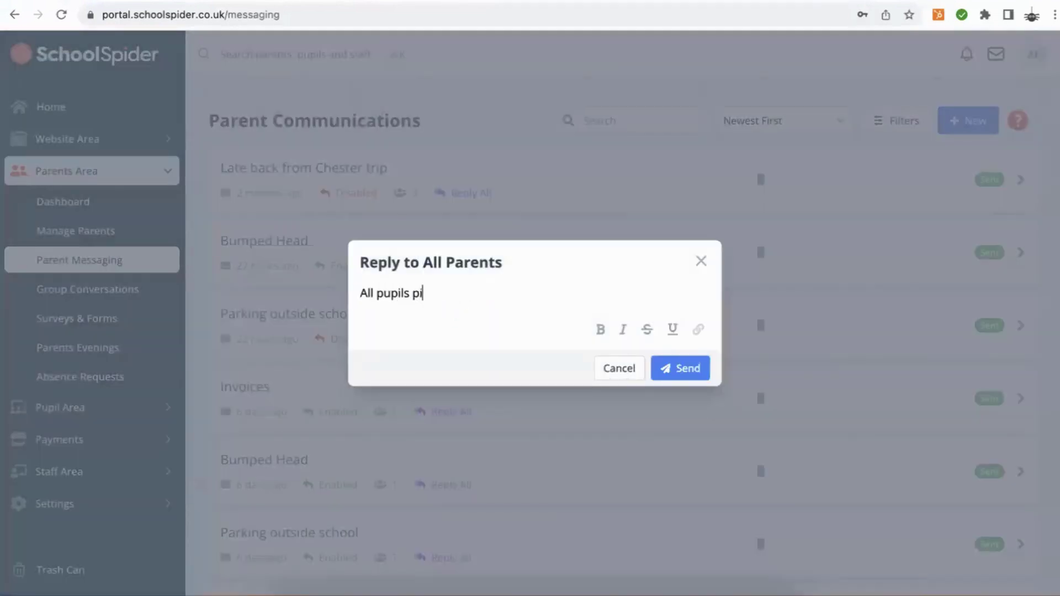
type("cked up. Thank you")
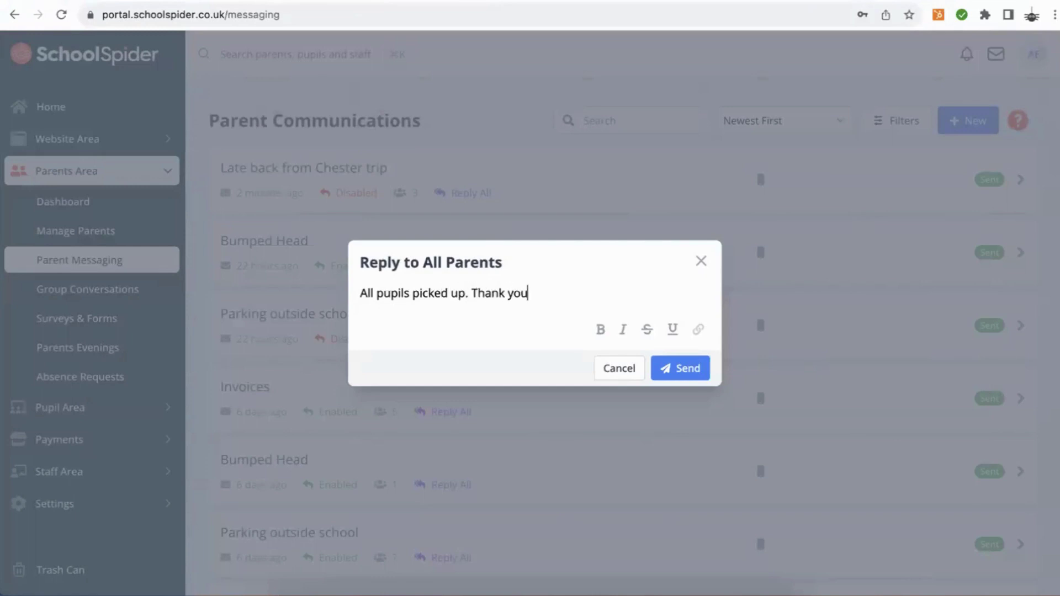
left_click(685, 370)
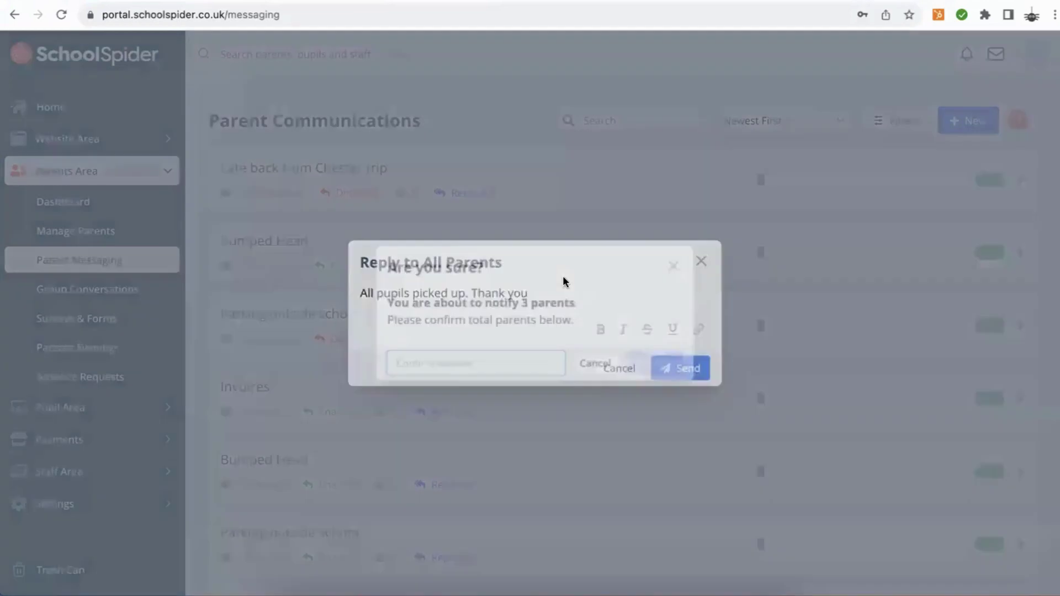
type("3")
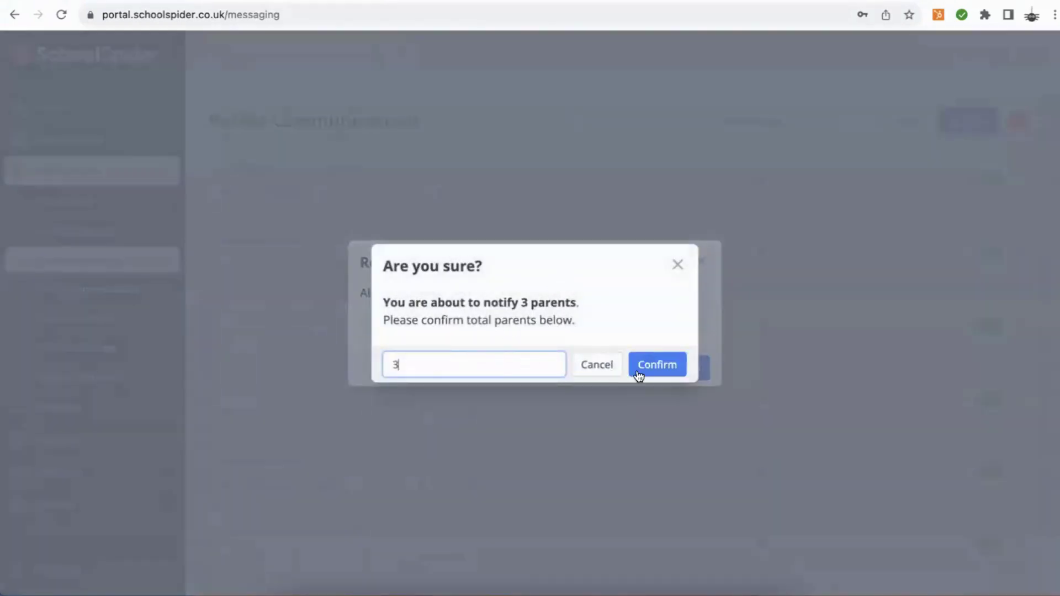
left_click(634, 371)
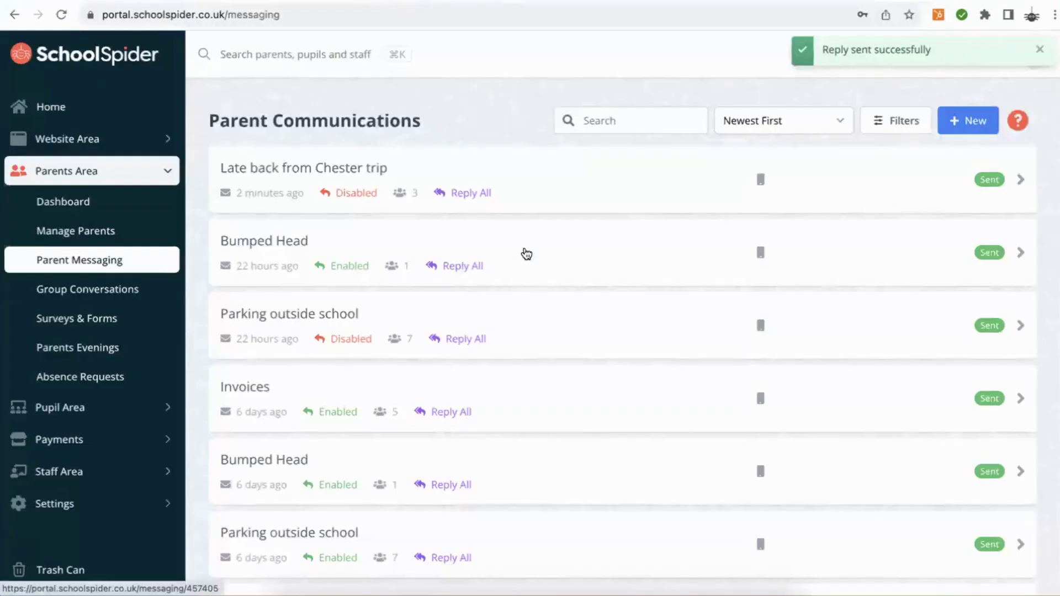